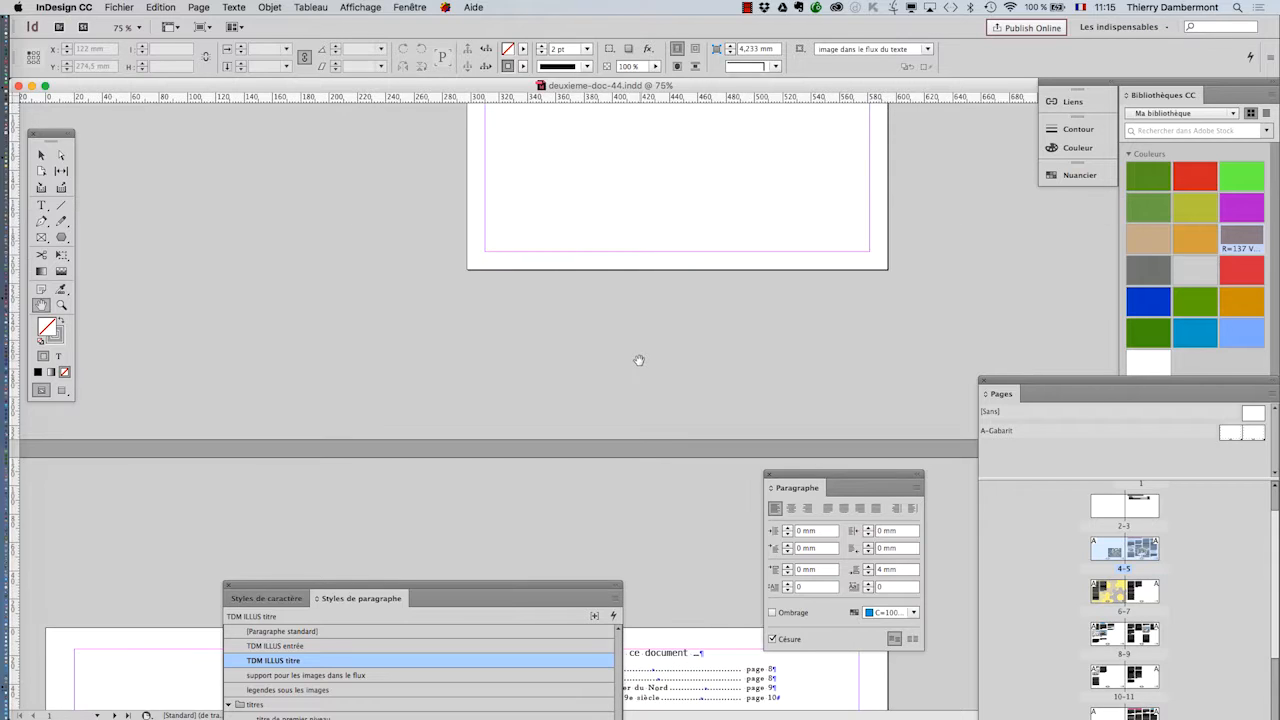
Rearrange the floating Paragraph, Paragraph Styles and Pages panels to clear the view of the document spreads and the page list.
key(super+minus)
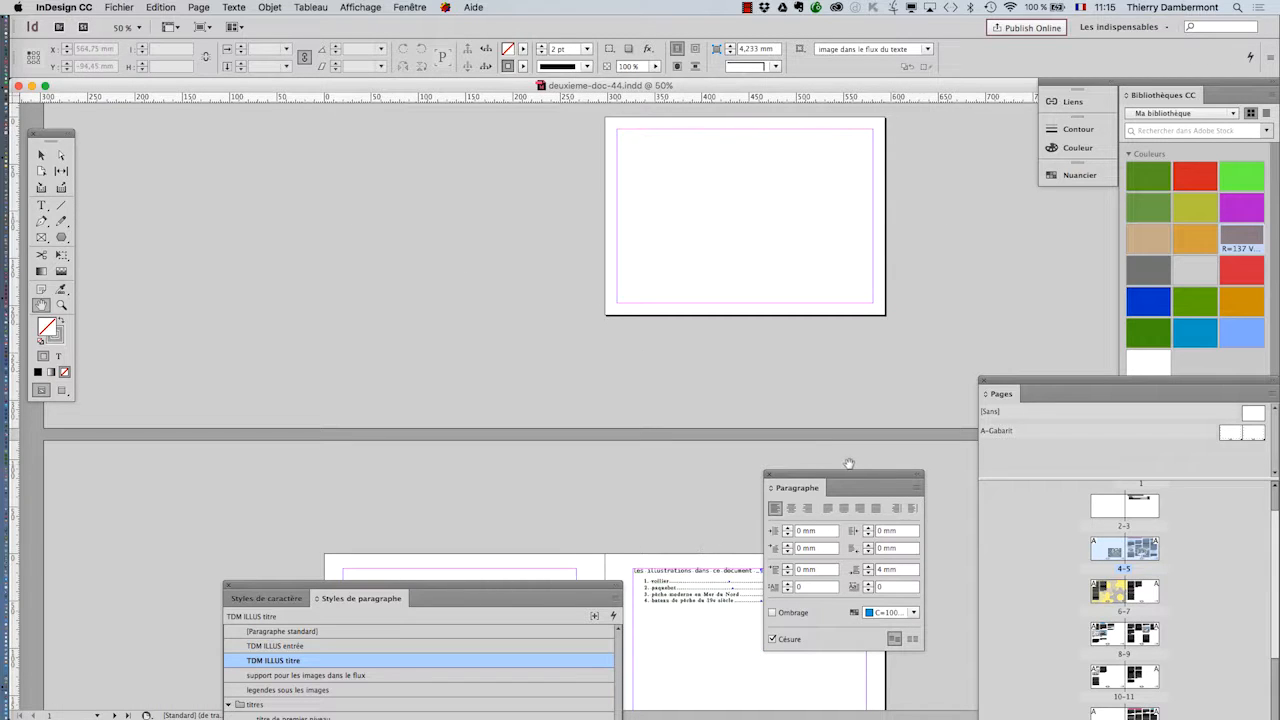
drag(858, 476, 231, 291)
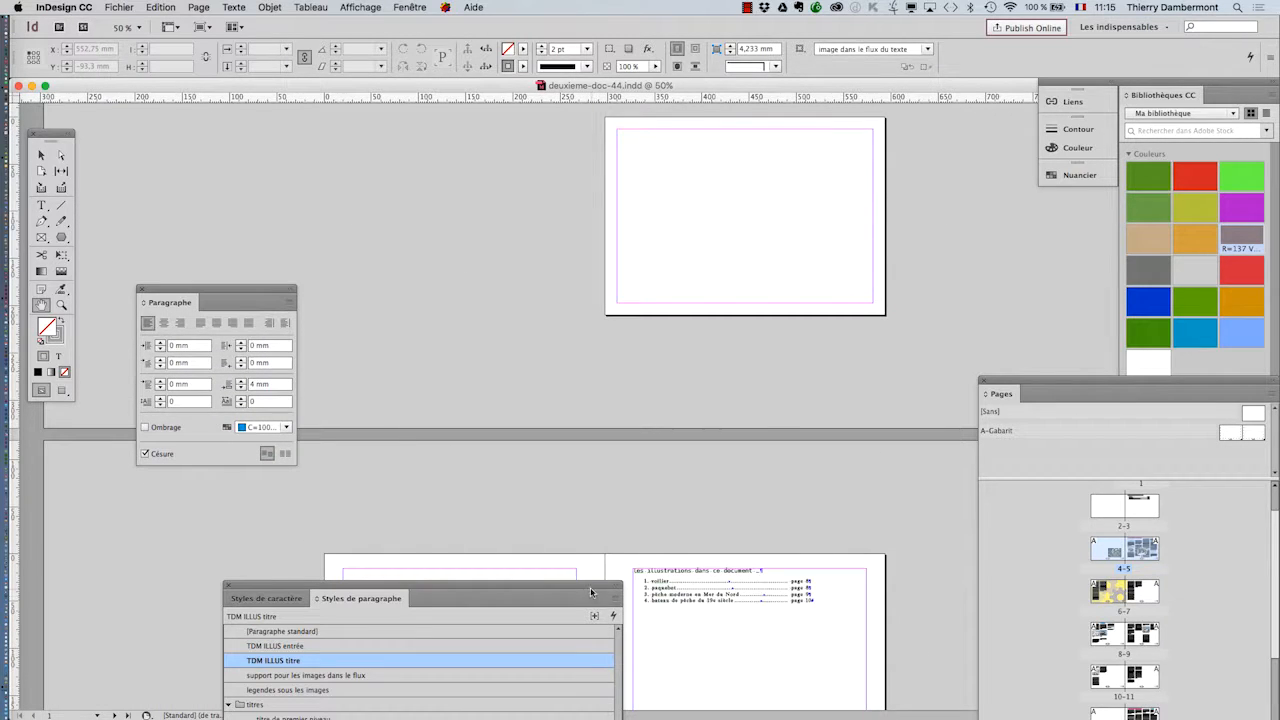
drag(590, 587, 210, 532)
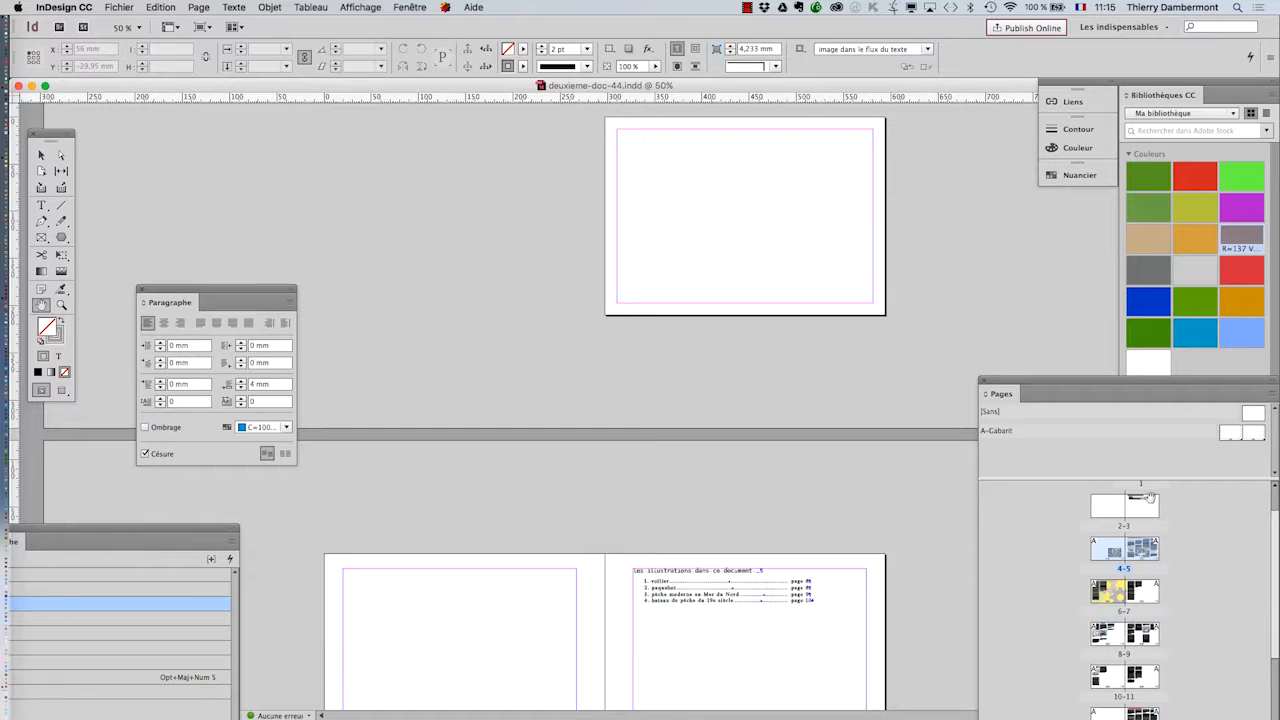
drag(1145, 397, 881, 168)
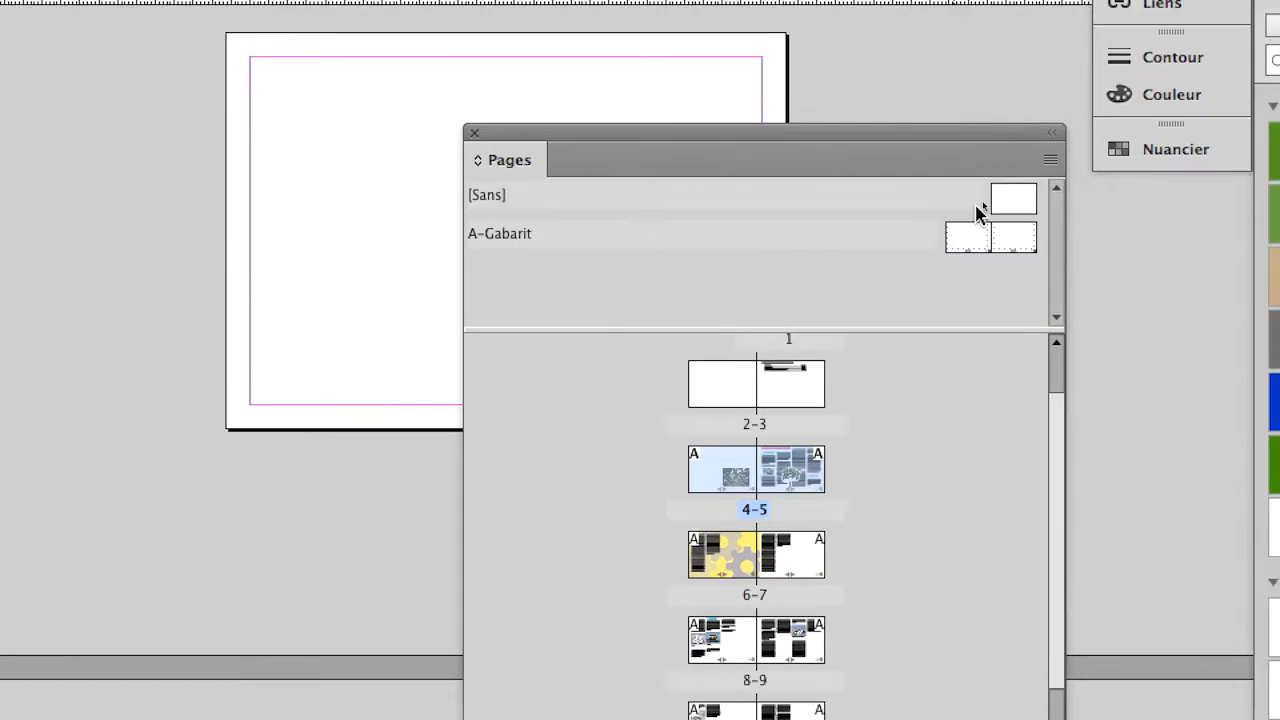
Try inserting 2 pages based on A-Gabarit after page 1, and undo the insertion.
click(1003, 190)
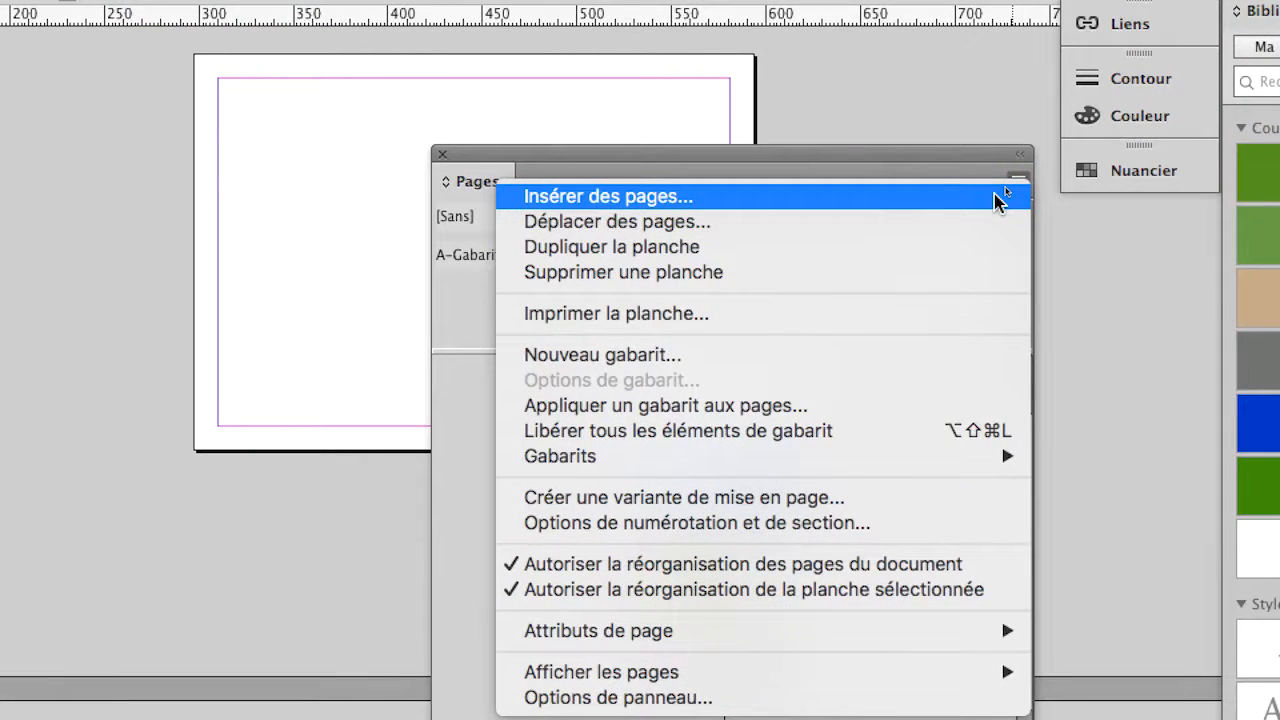
click(997, 197)
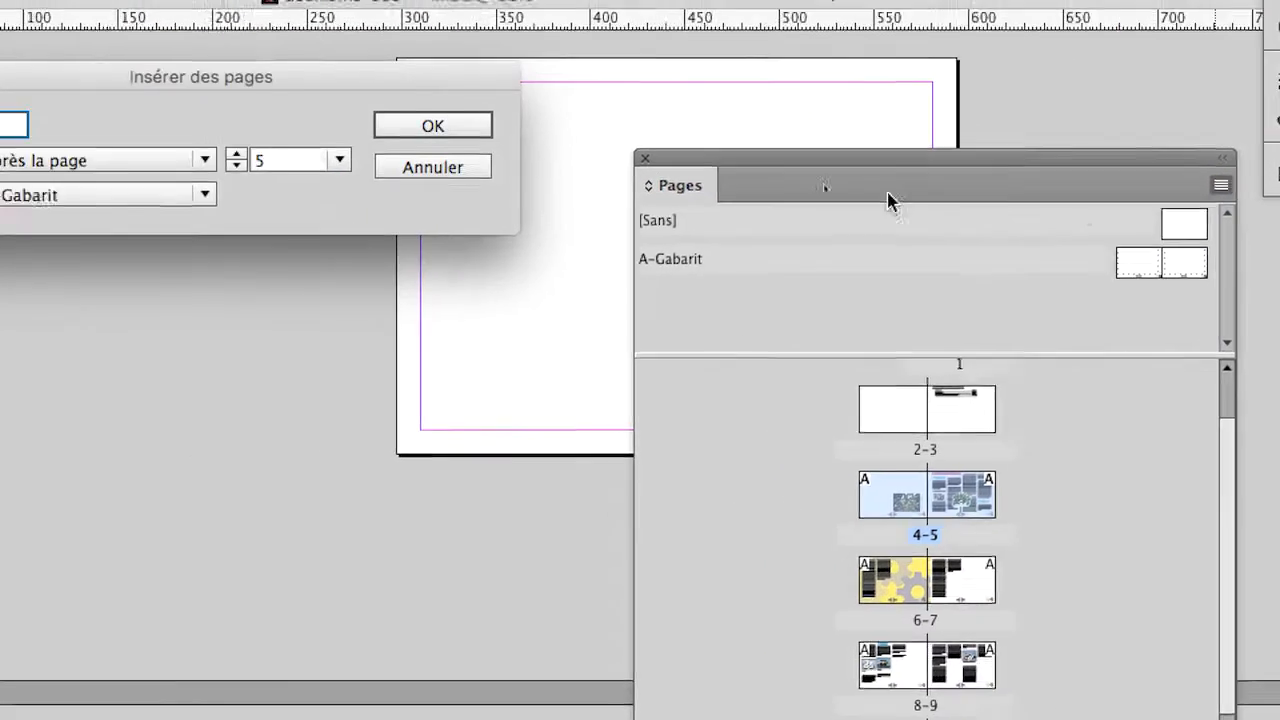
text(2)
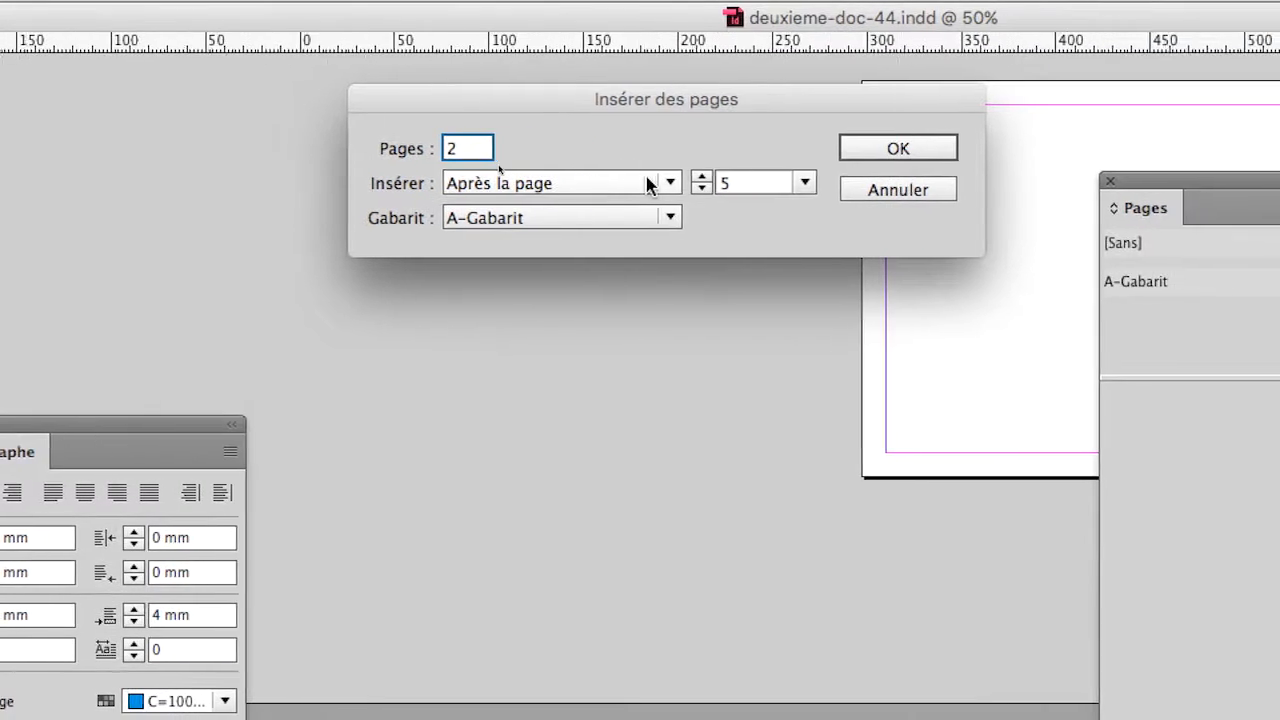
click(621, 188)
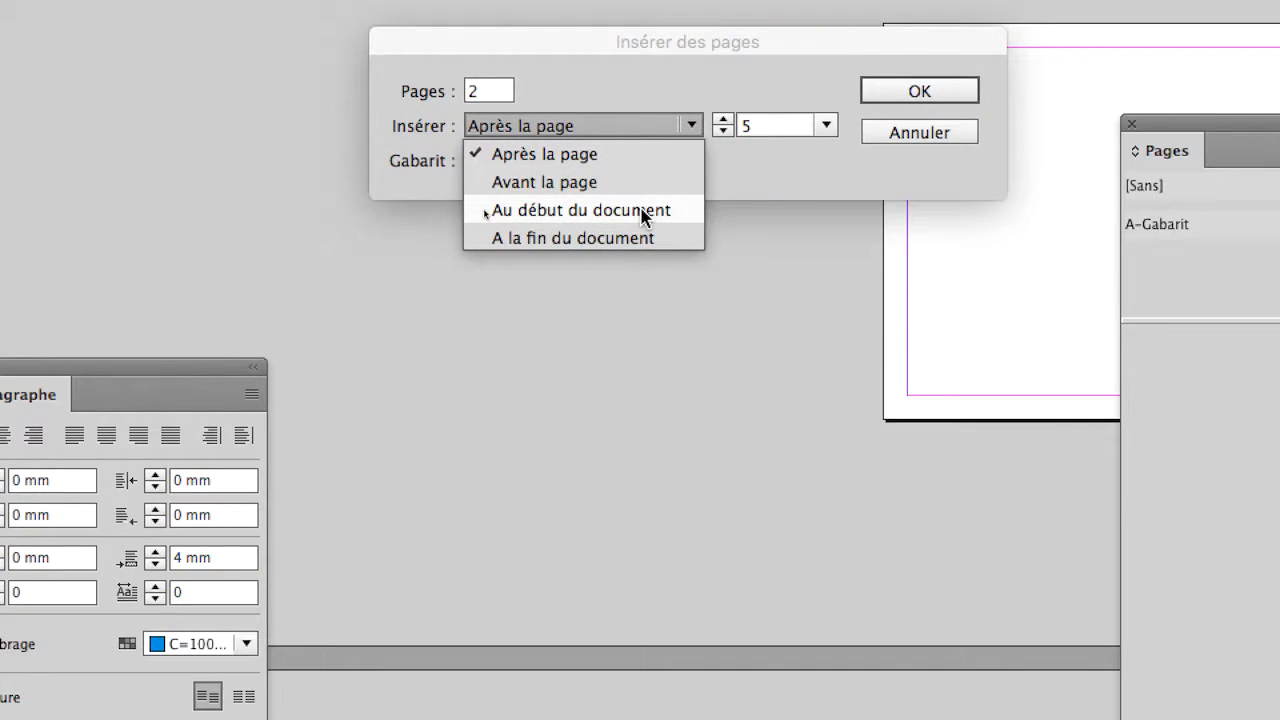
click(722, 131)
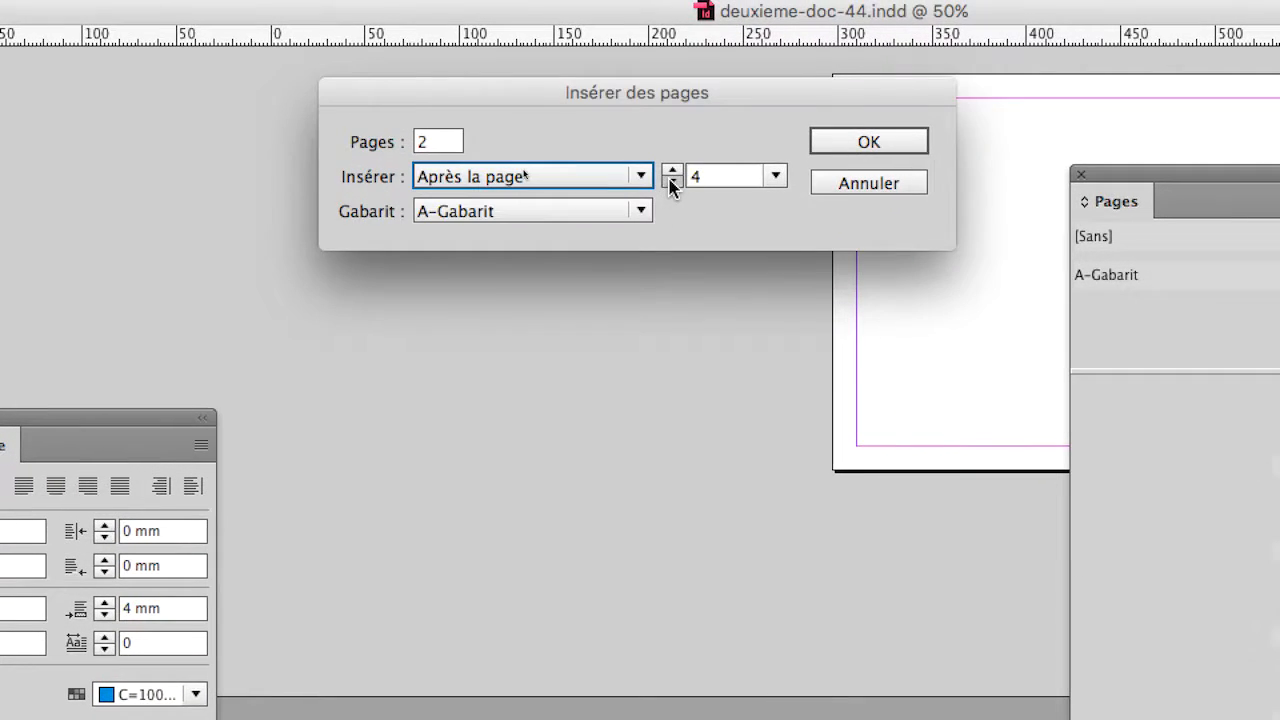
click(671, 182)
click(671, 182)
click(671, 182)
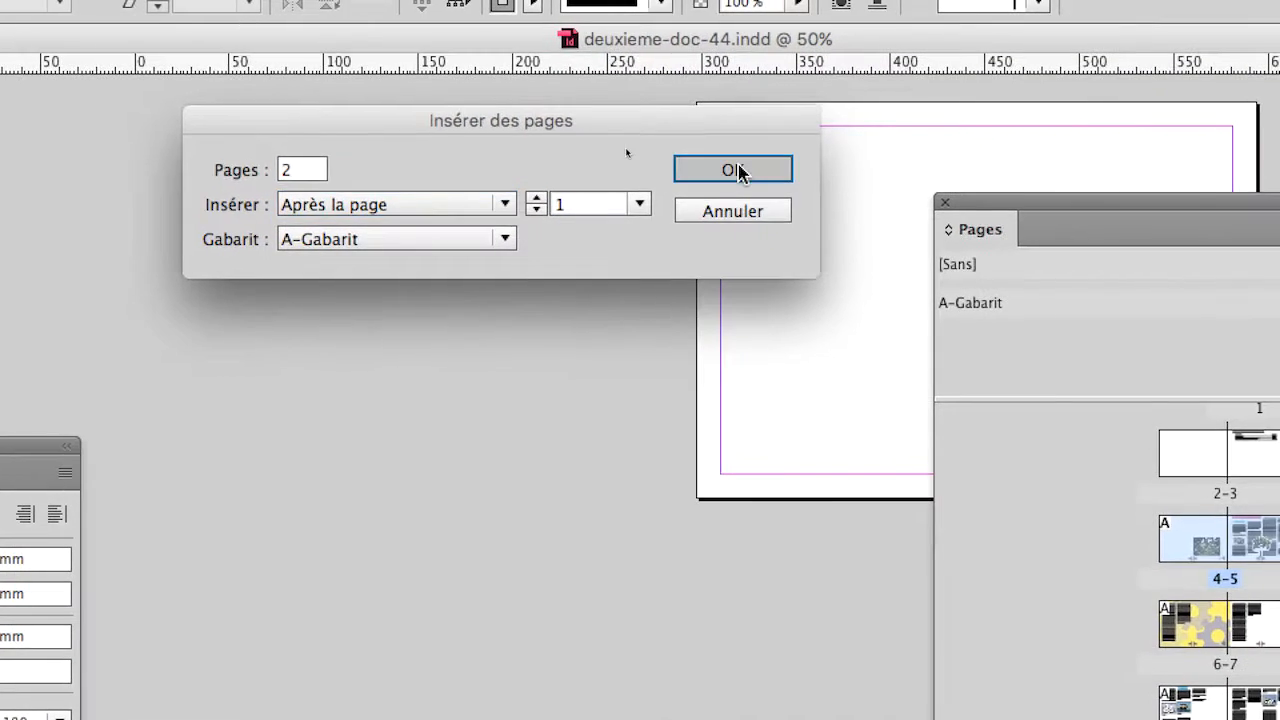
click(868, 139)
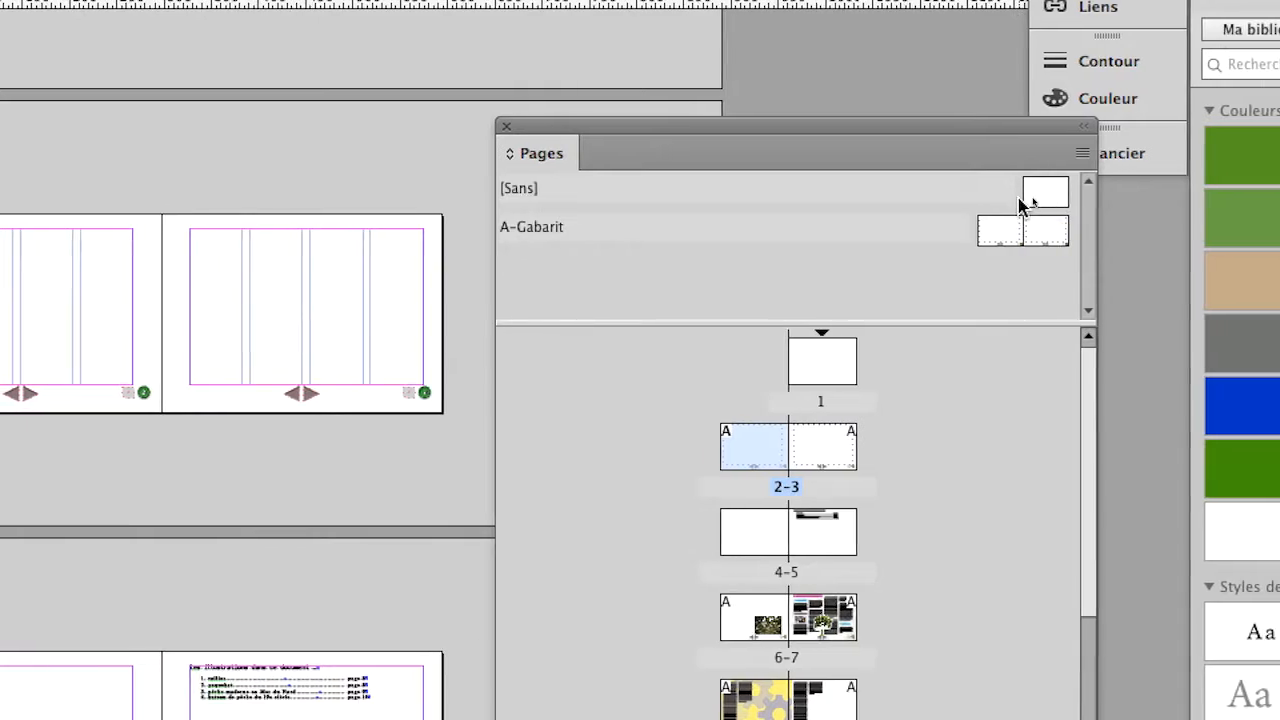
key(super+z)
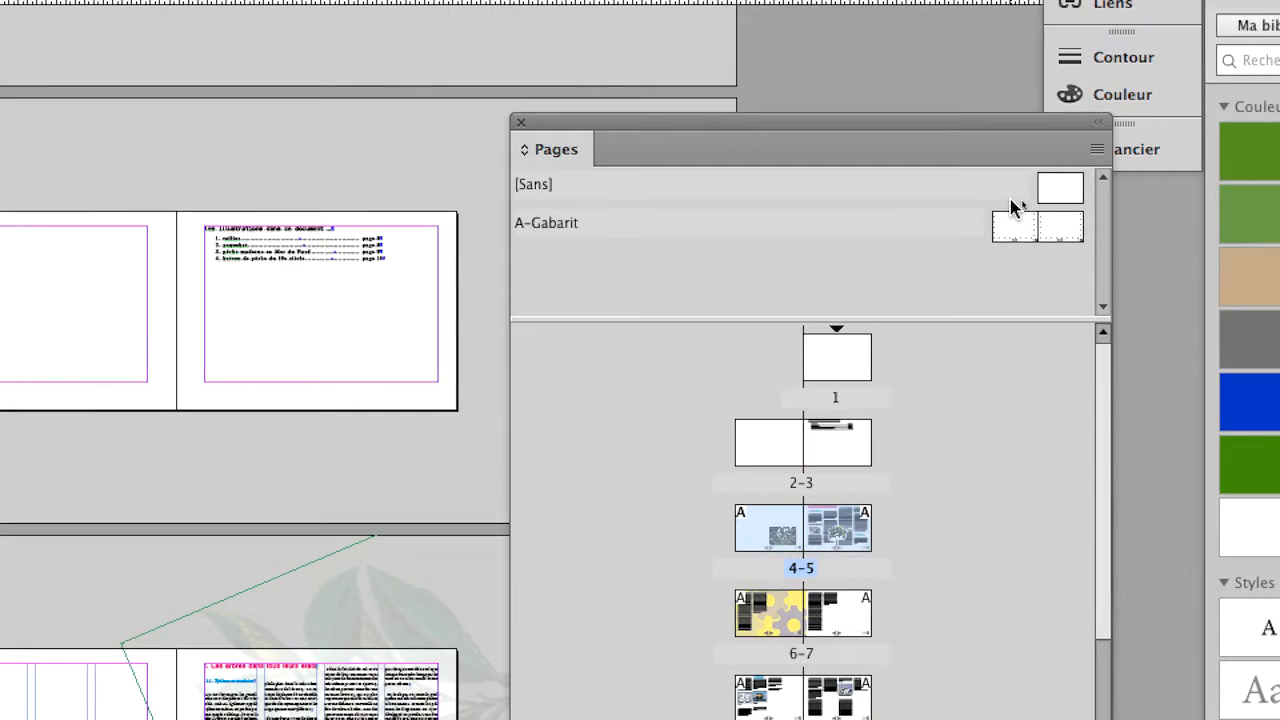
Insert 2 pages after page 1 with the master set to [Sans].
click(1097, 149)
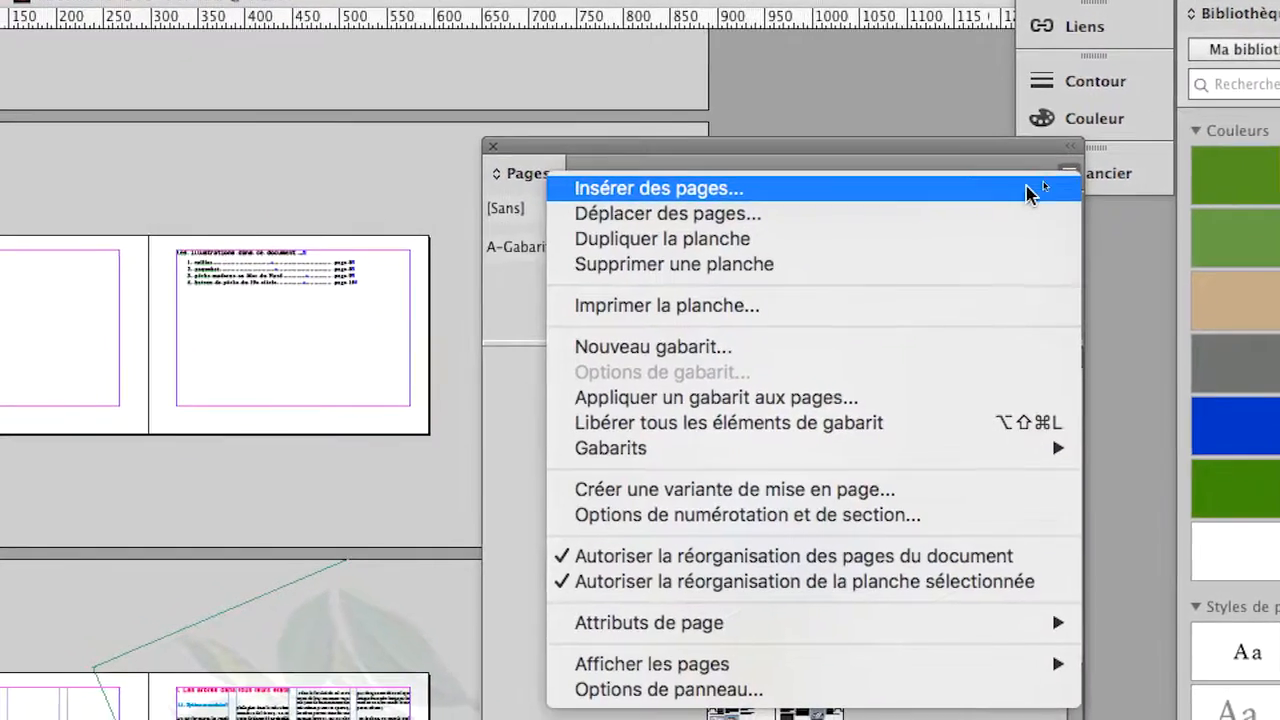
click(1030, 192)
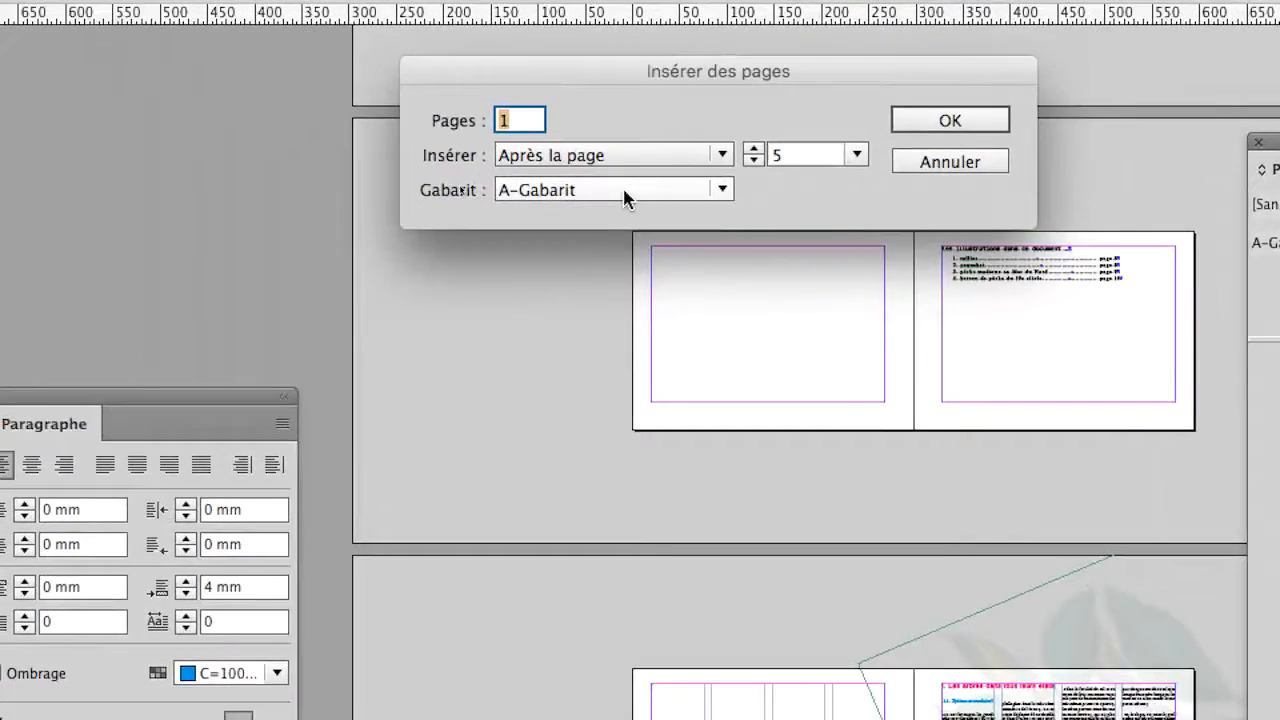
click(624, 197)
click(622, 219)
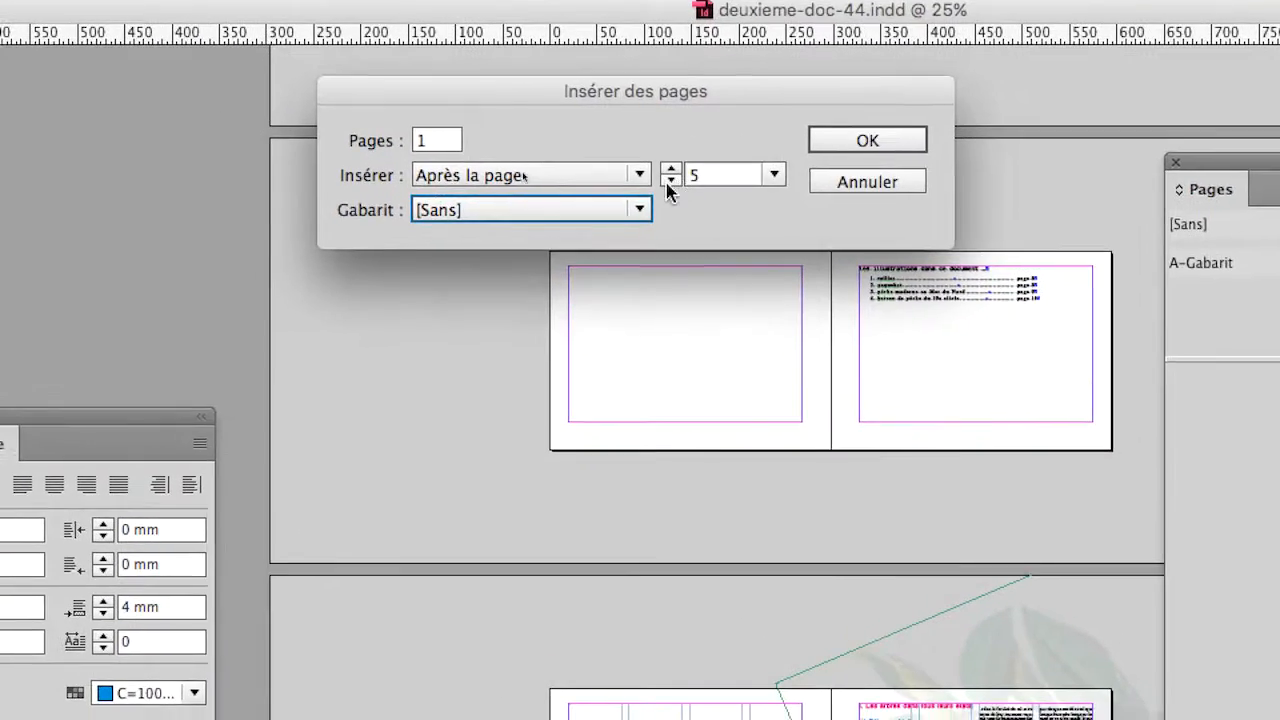
click(755, 147)
click(755, 147)
click(755, 147)
click(755, 147)
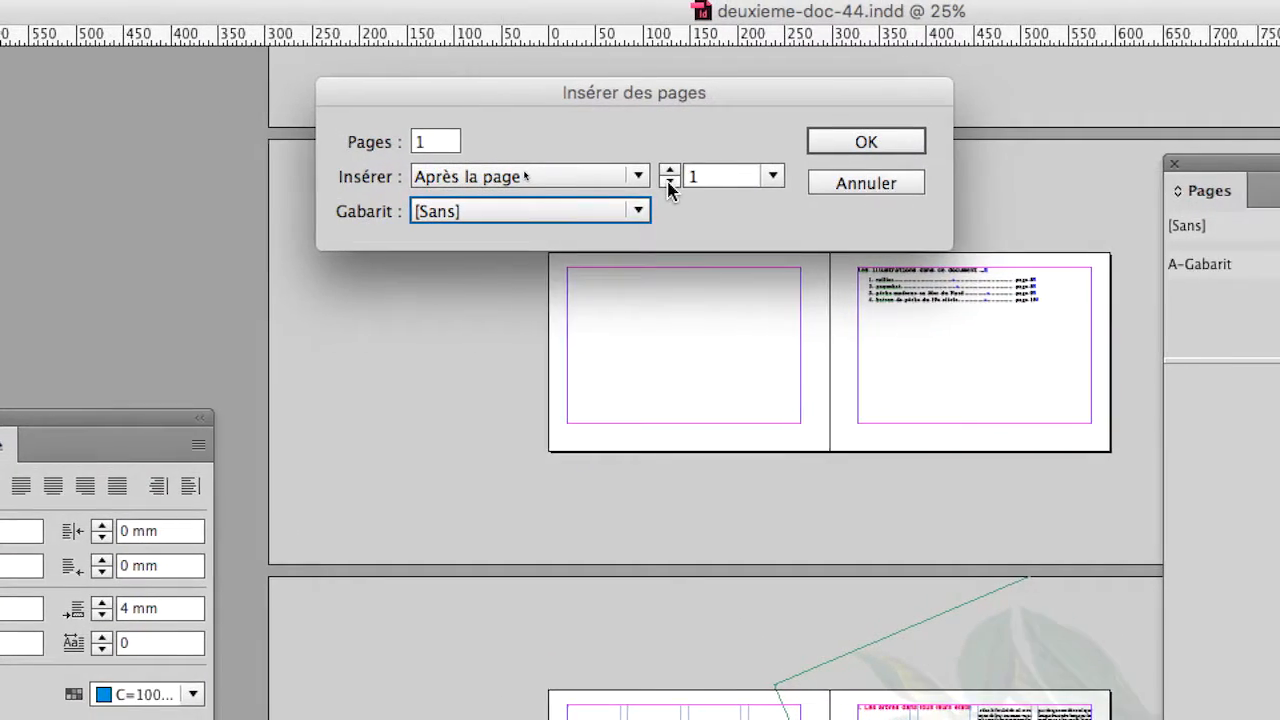
double_click(435, 142)
text(2)
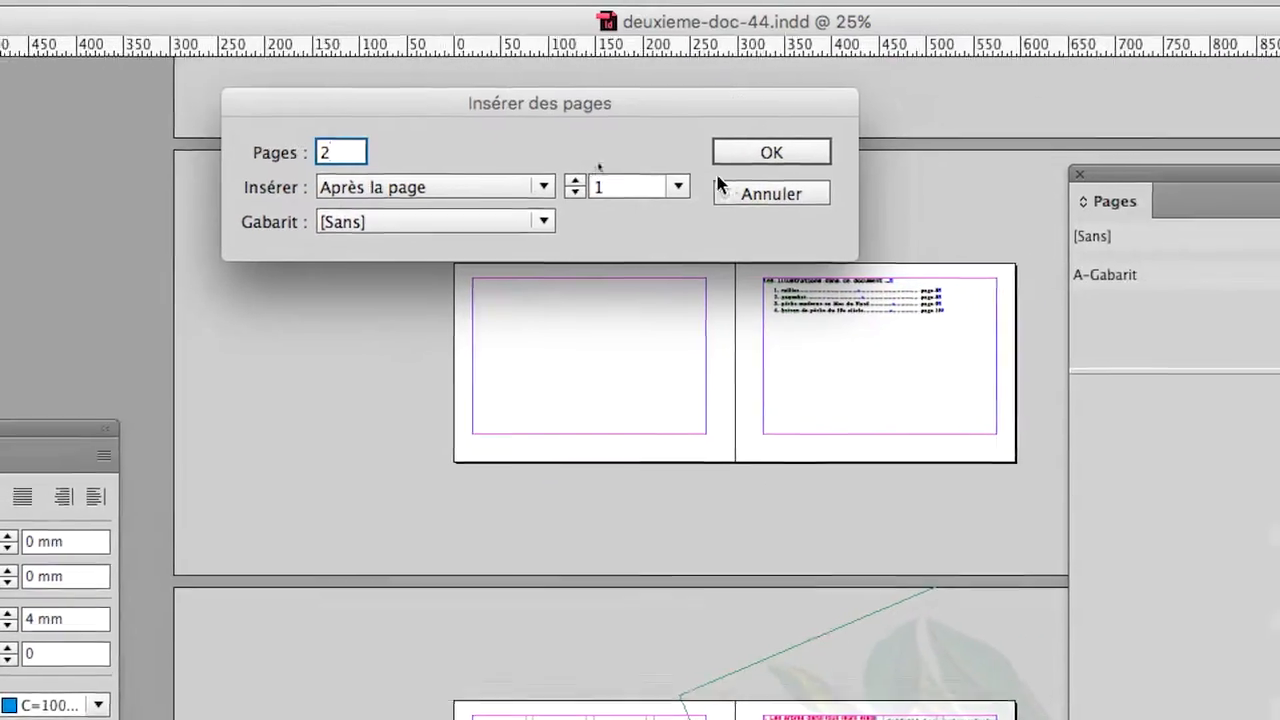
click(760, 155)
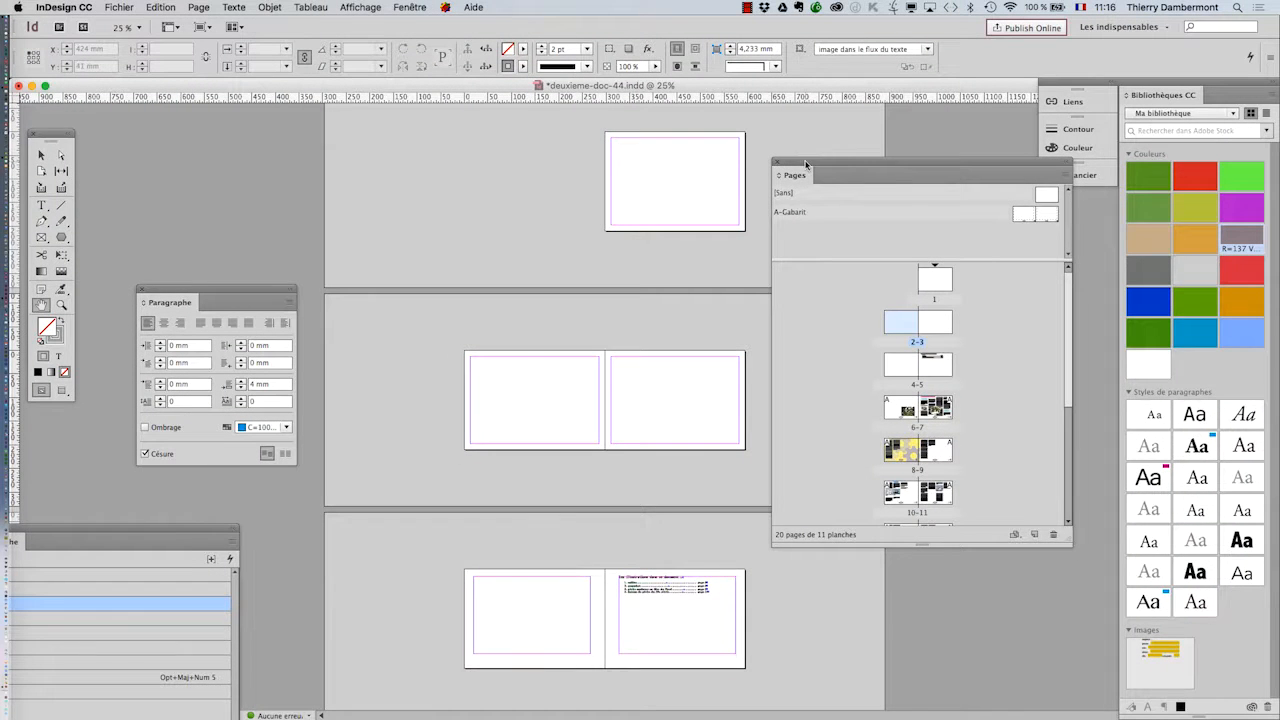
Create a text frame filling the margins of blank page 3 and enter the heading "Table des matières" in it.
drag(806, 164, 942, 198)
key(super+plus)
key(super+plus)
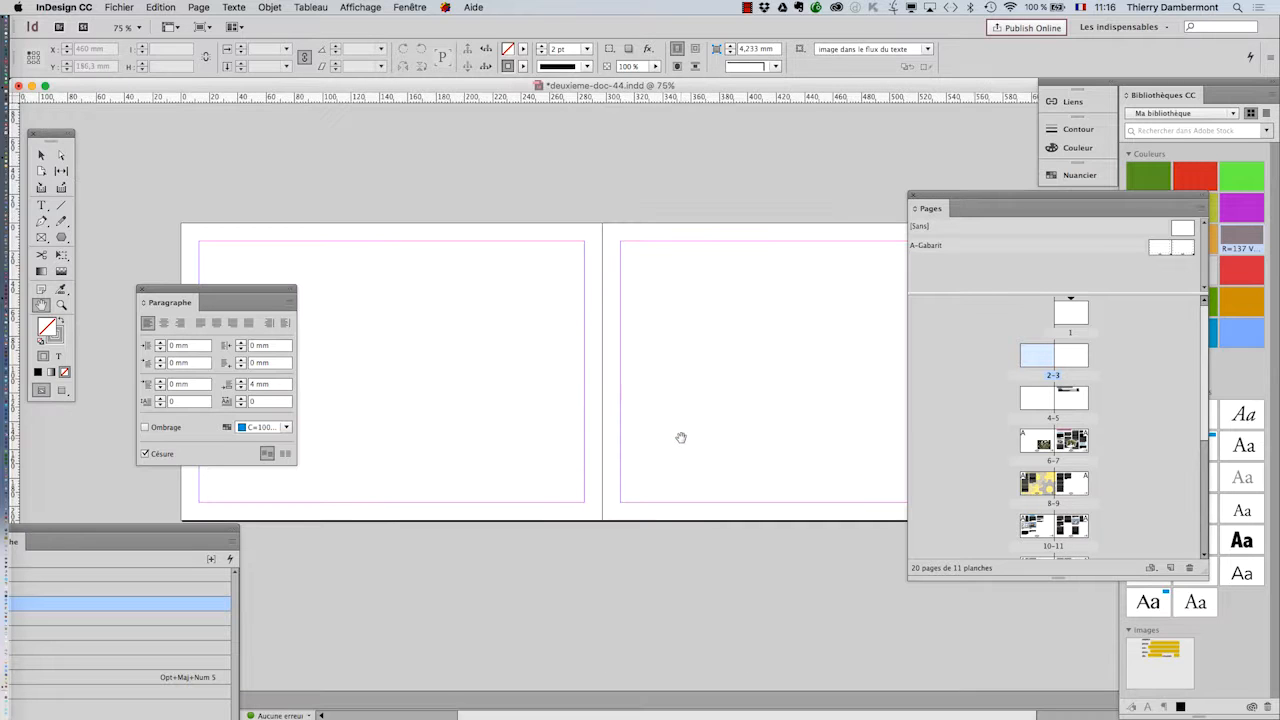
drag(741, 389, 546, 346)
key(super+plus)
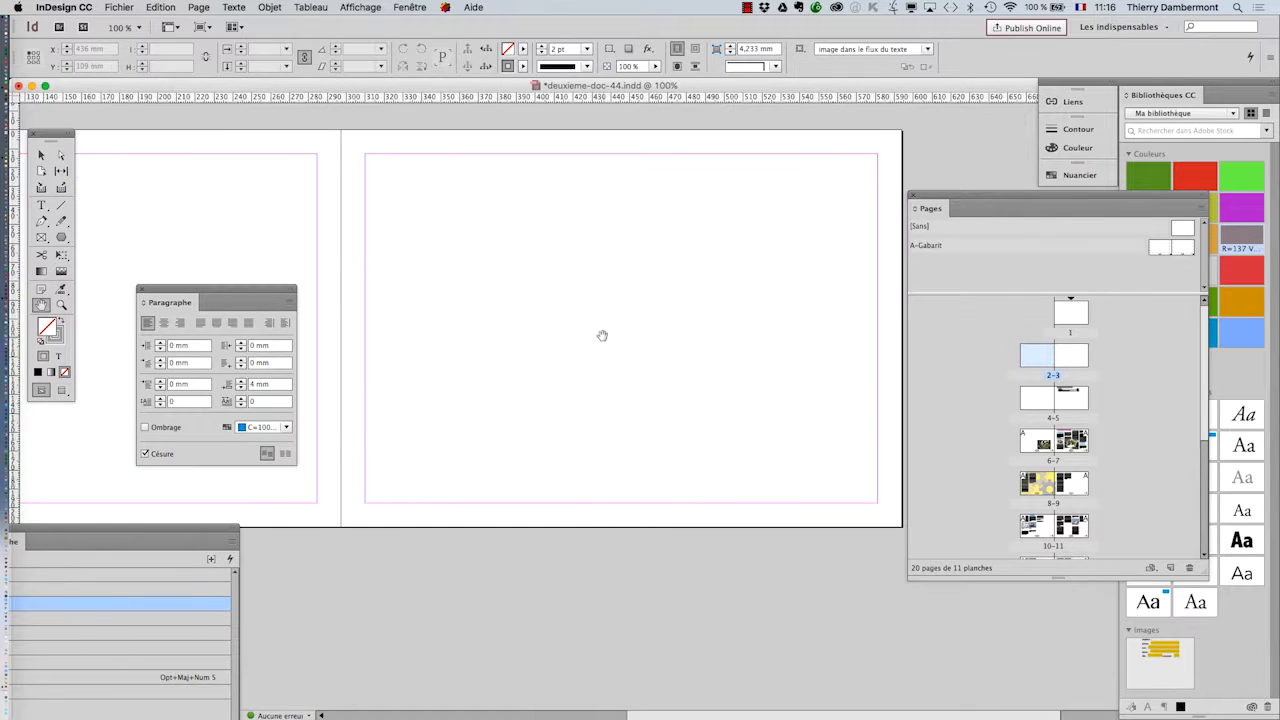
click(43, 206)
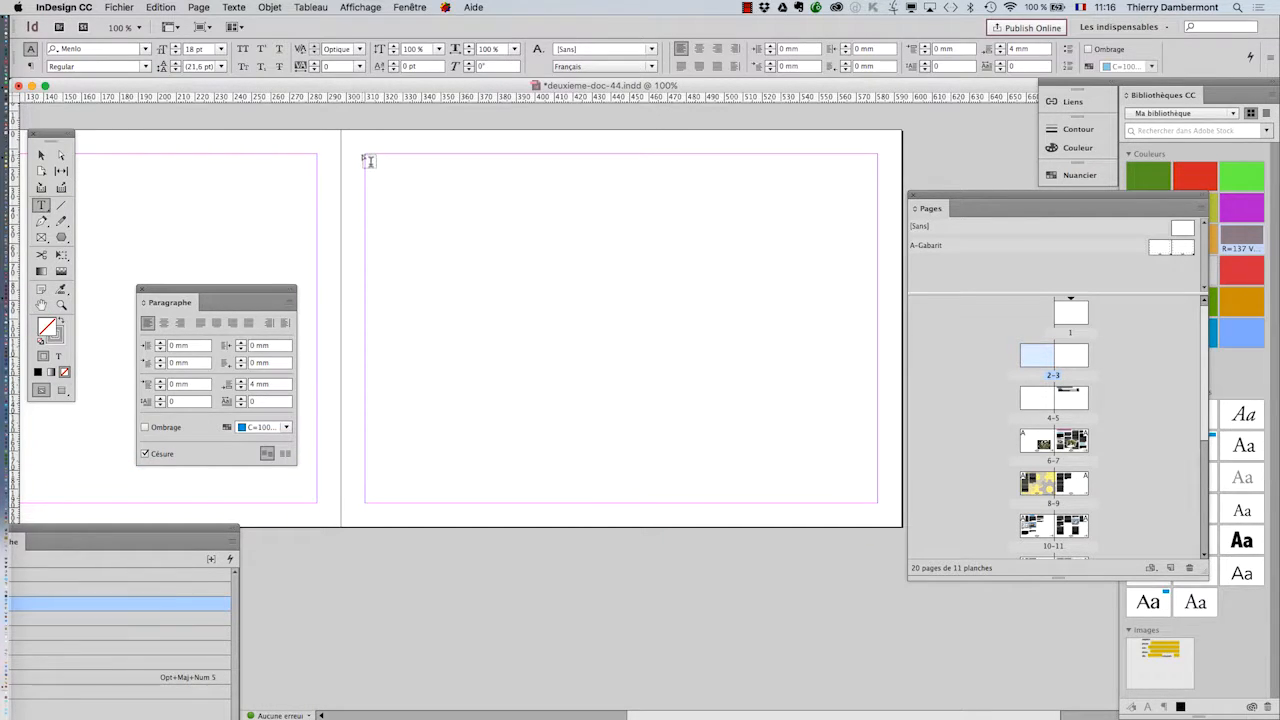
drag(368, 158, 877, 503)
scroll(450, 218, up, 1)
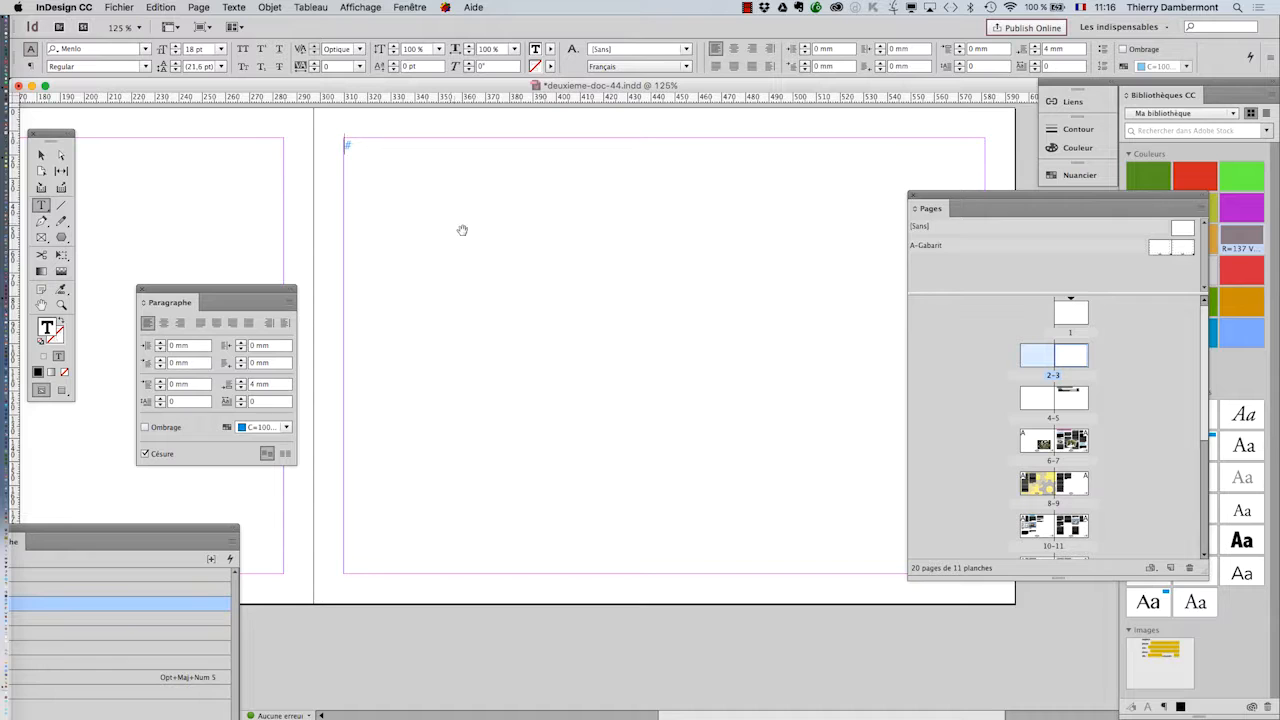
drag(946, 198, 1077, 263)
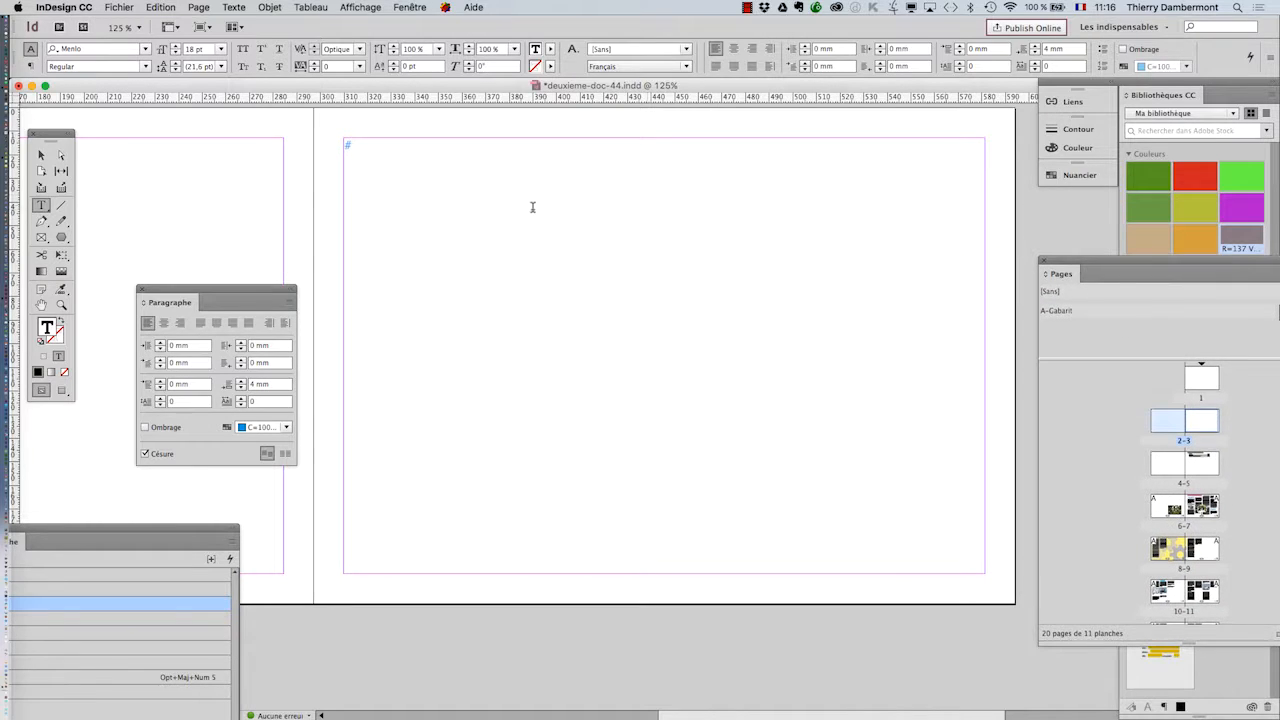
text(Table des matières)
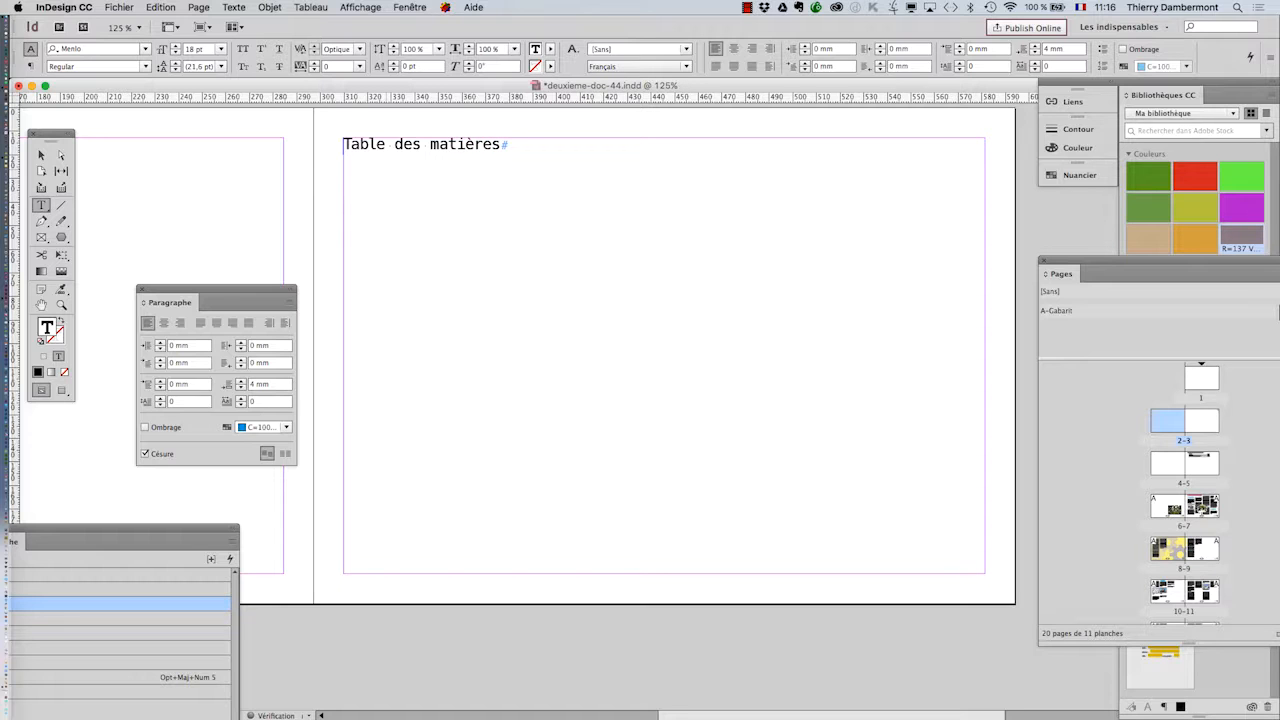
Bring the paragraph style list fully into view beside the "Table des matières" heading.
click(233, 7)
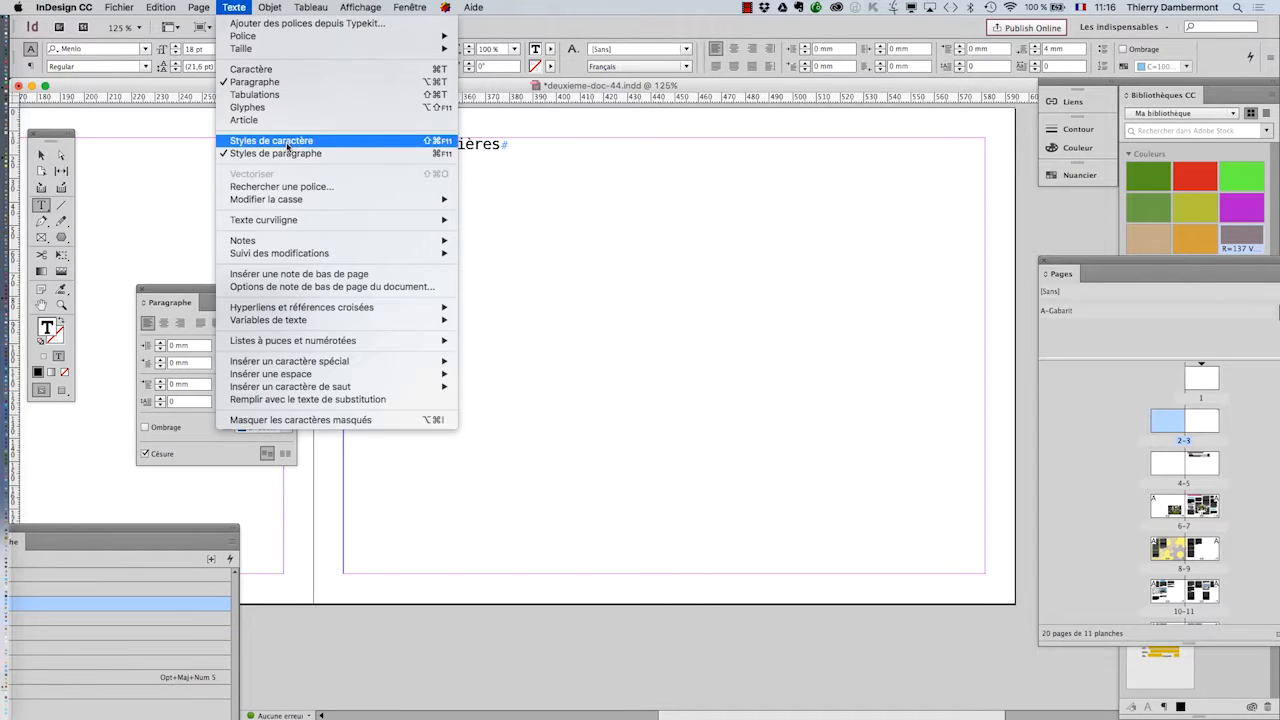
click(200, 530)
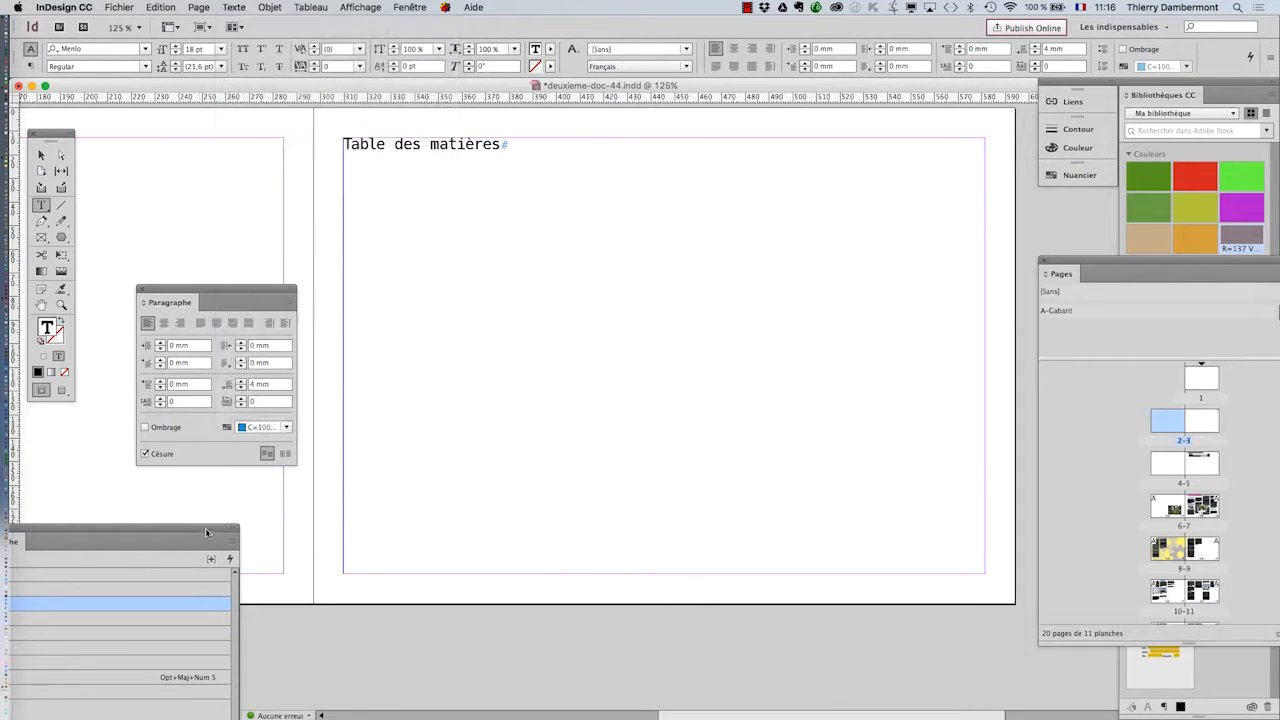
drag(108, 537, 838, 218)
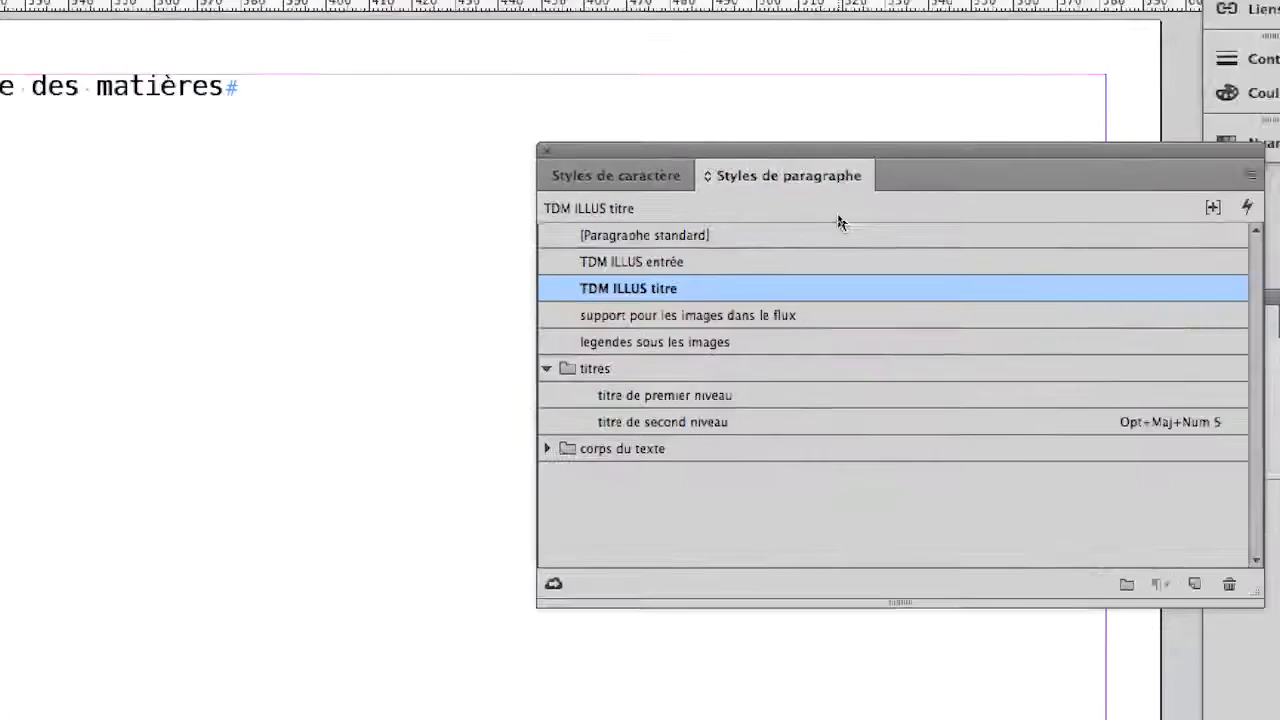
Try the TDM ILLUS entrée style on the heading and return it to TDM ILLUS titre.
click(778, 224)
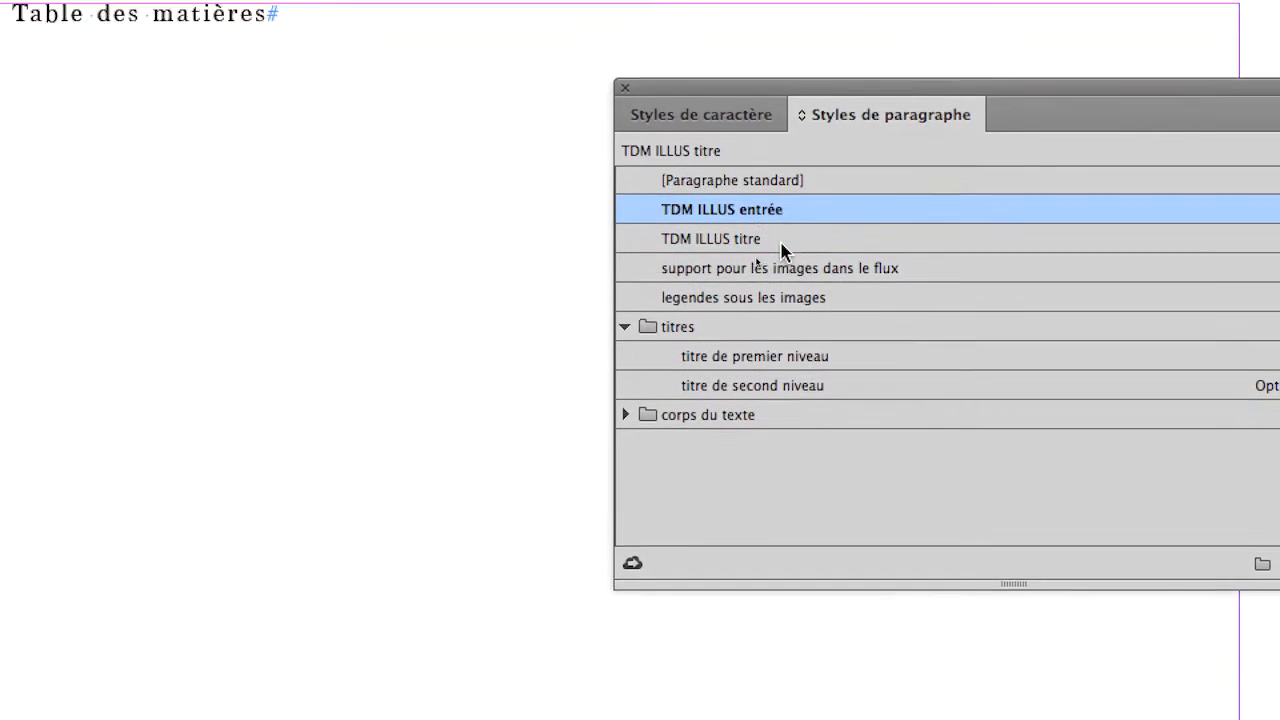
click(781, 252)
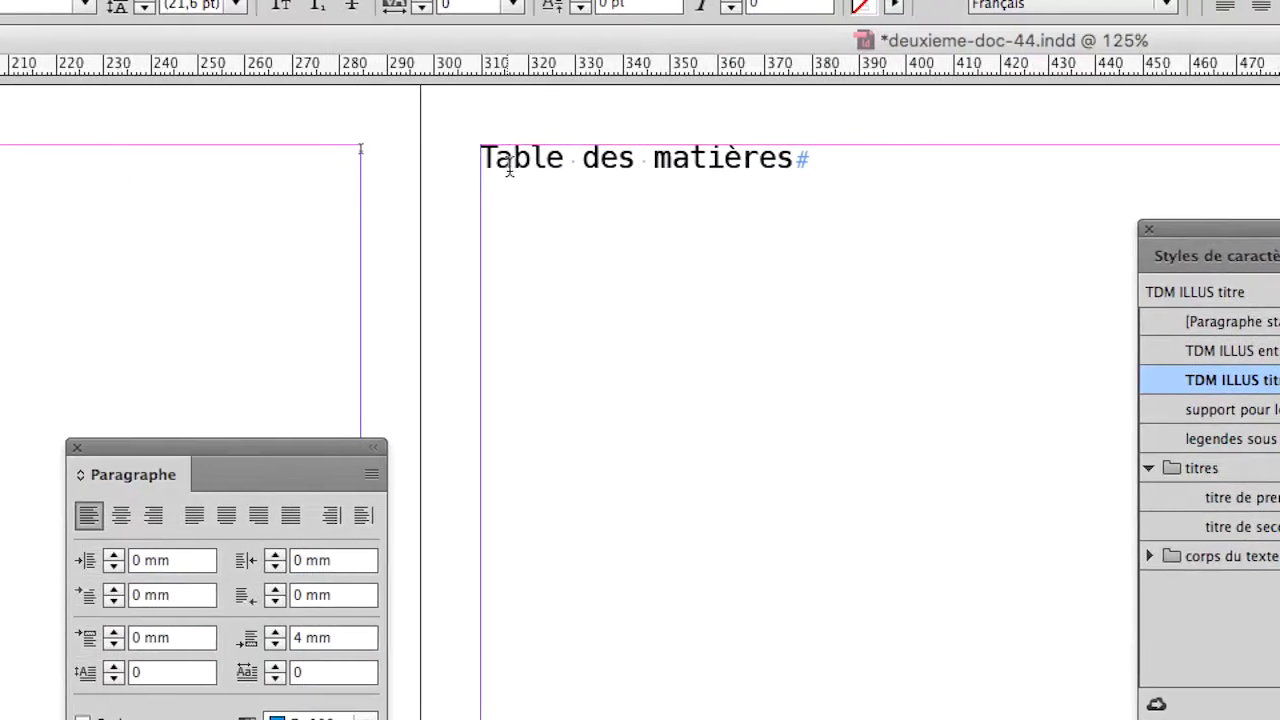
Create a paragraph style named "TDM générale titre" from the heading text, based on [Aucun style], and apply it to the heading.
drag(497, 162, 835, 163)
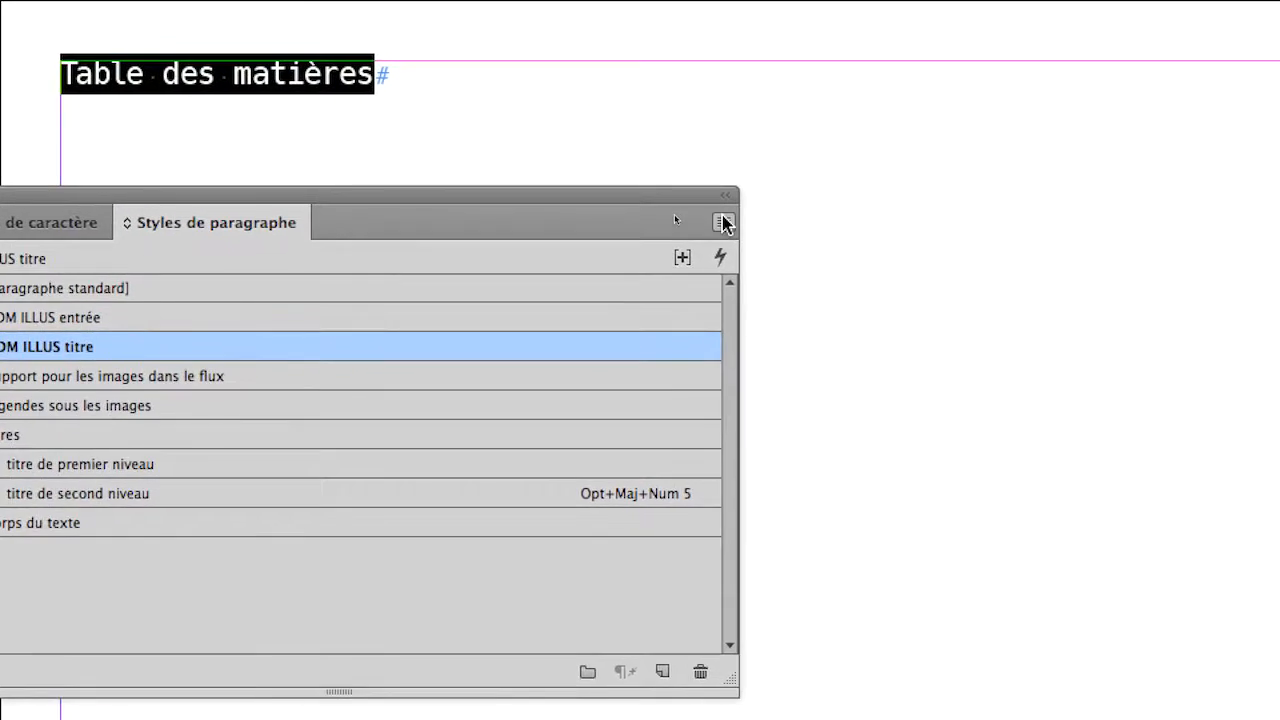
click(1142, 133)
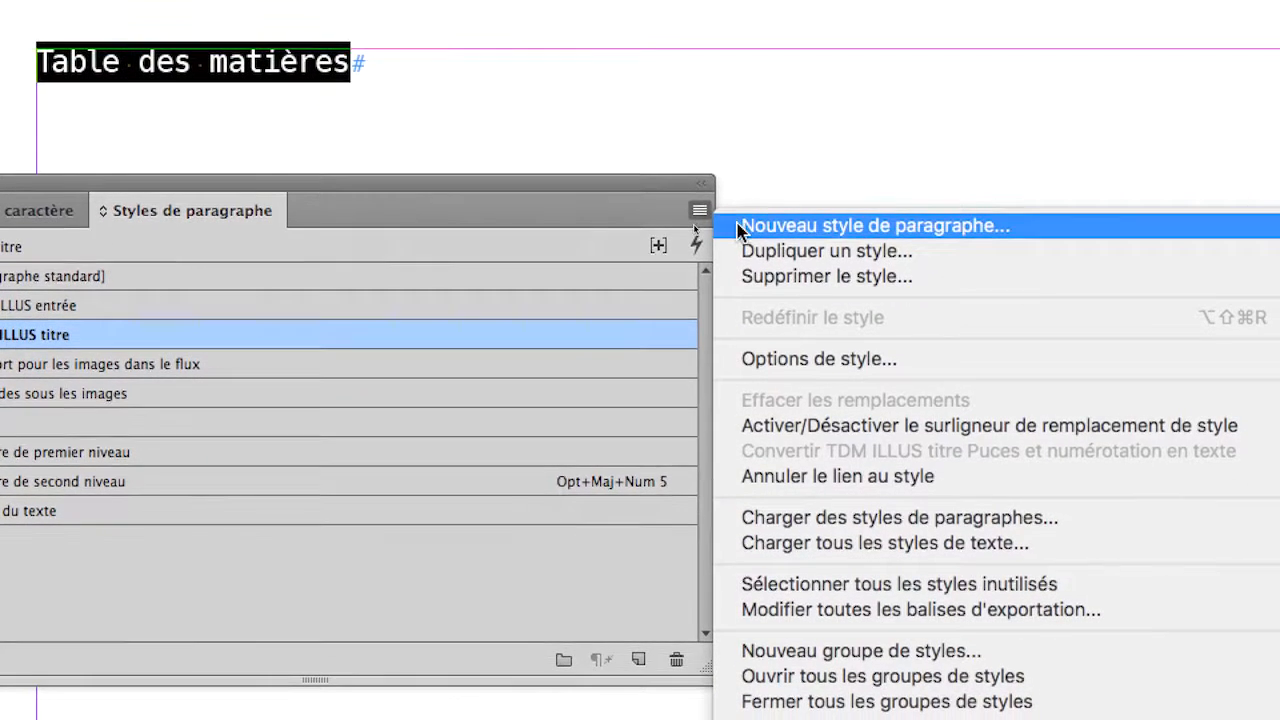
click(738, 227)
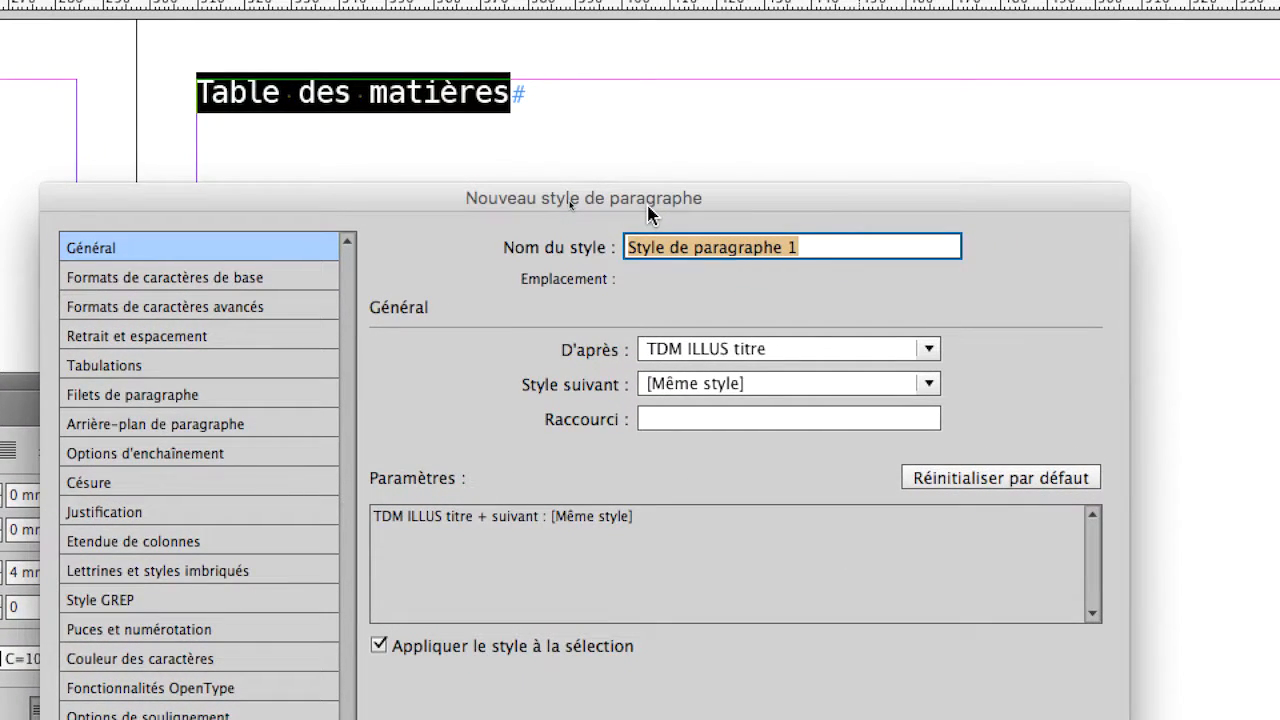
text(TDM générale titre)
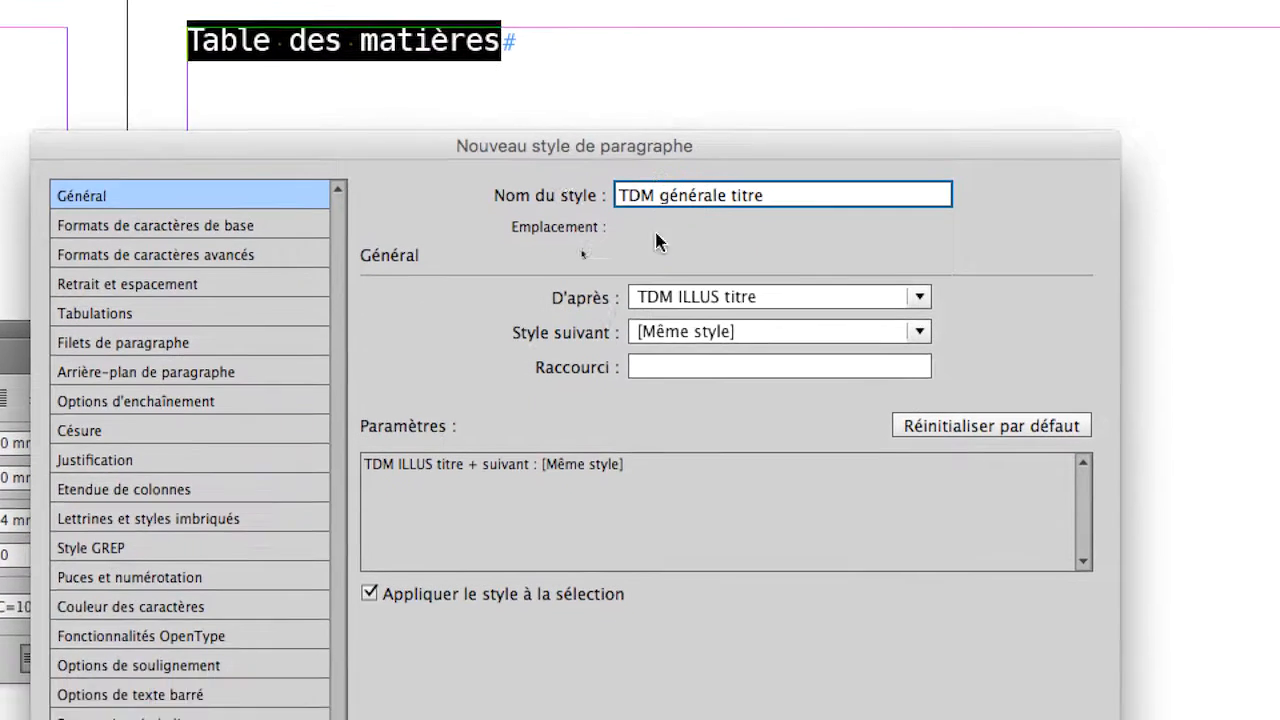
click(720, 349)
click(675, 272)
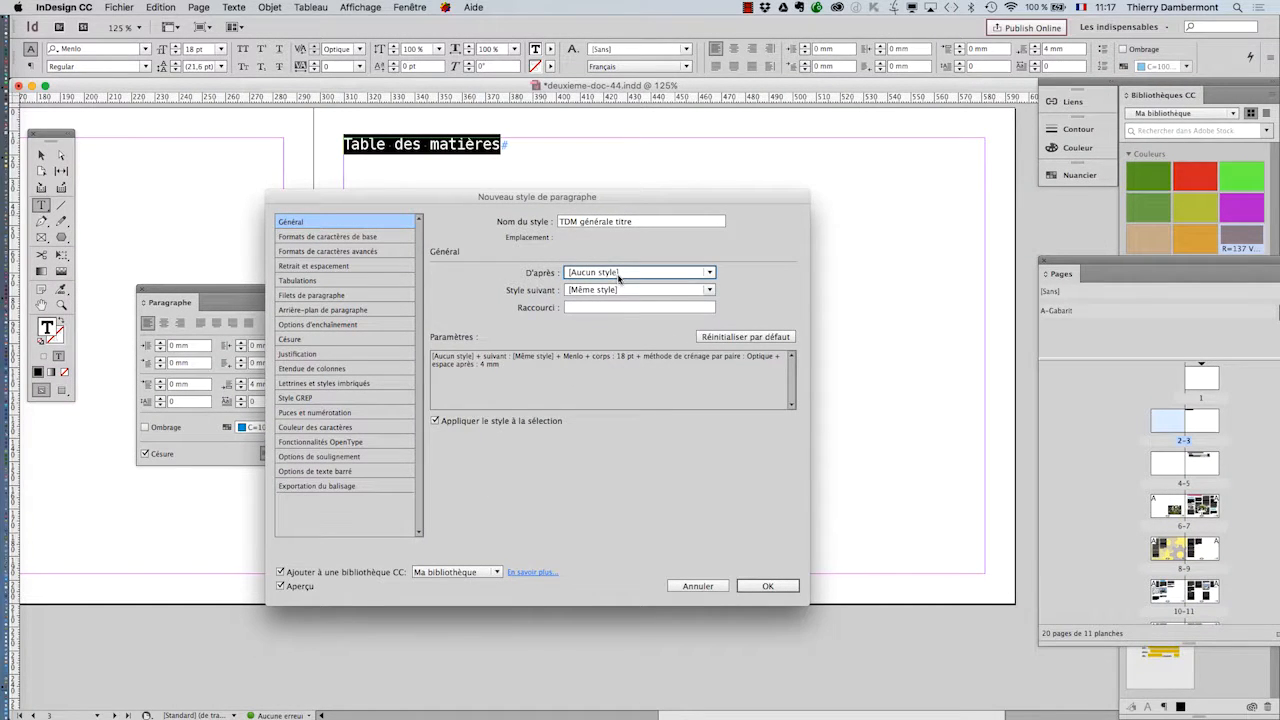
click(764, 587)
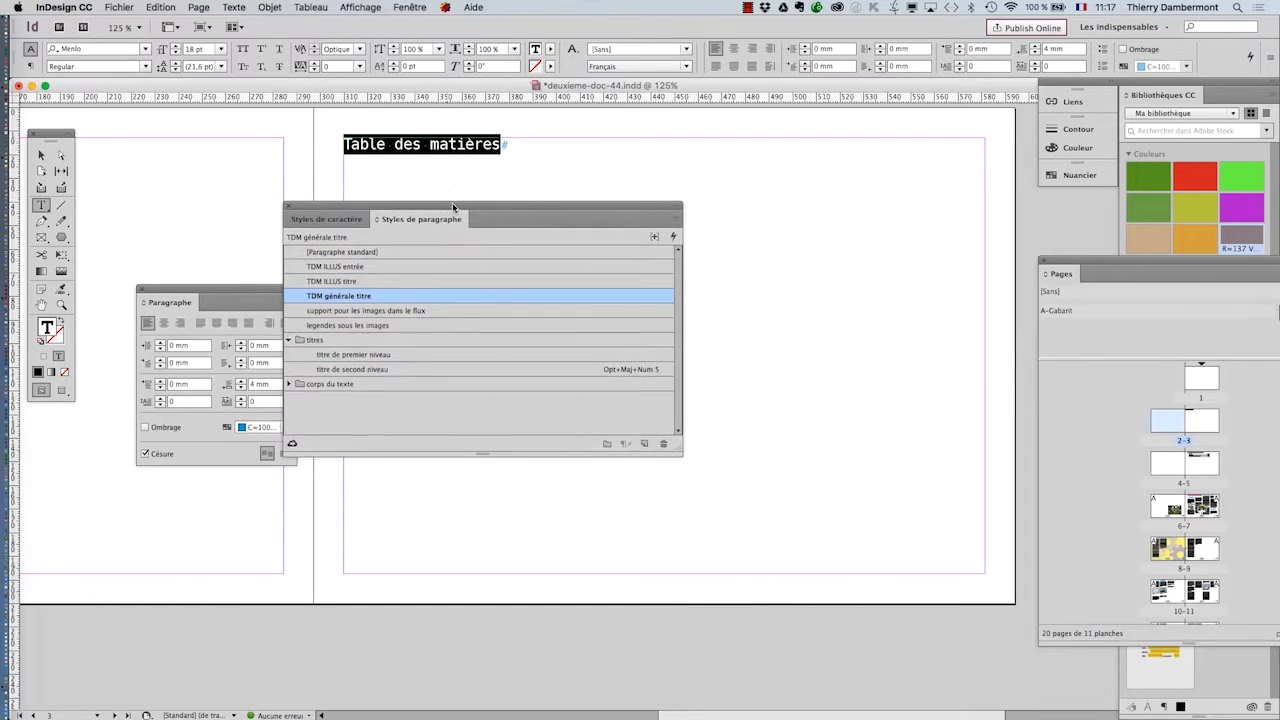
Add the line "titres de premier niveau" below the "Table des matières" heading and give it the TDM ILLUS entrée style.
drag(447, 207, 801, 127)
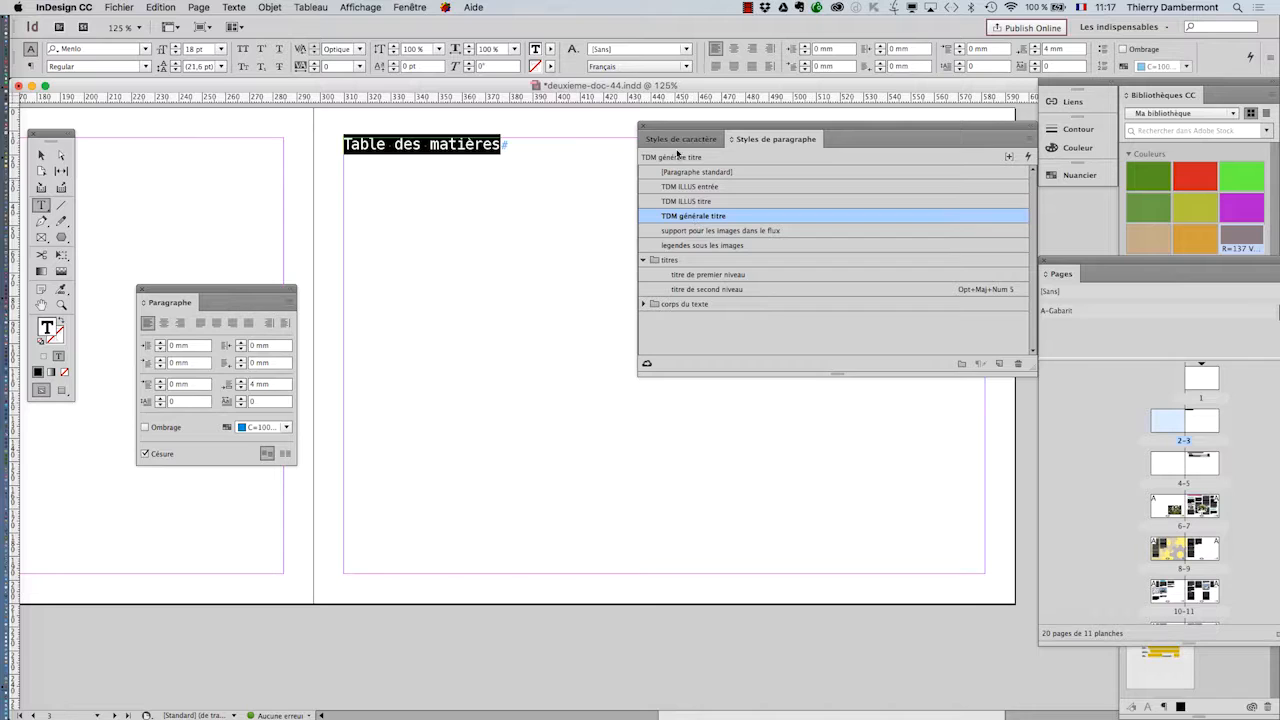
drag(681, 128, 754, 153)
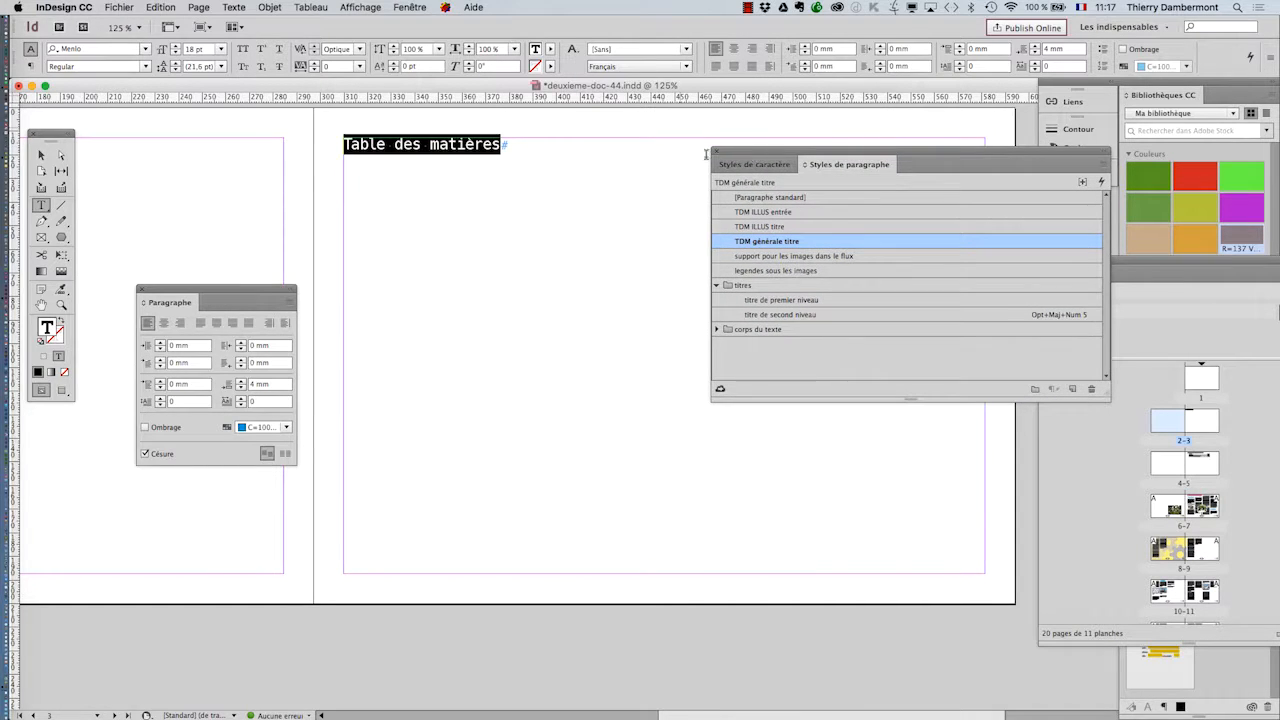
click(506, 147)
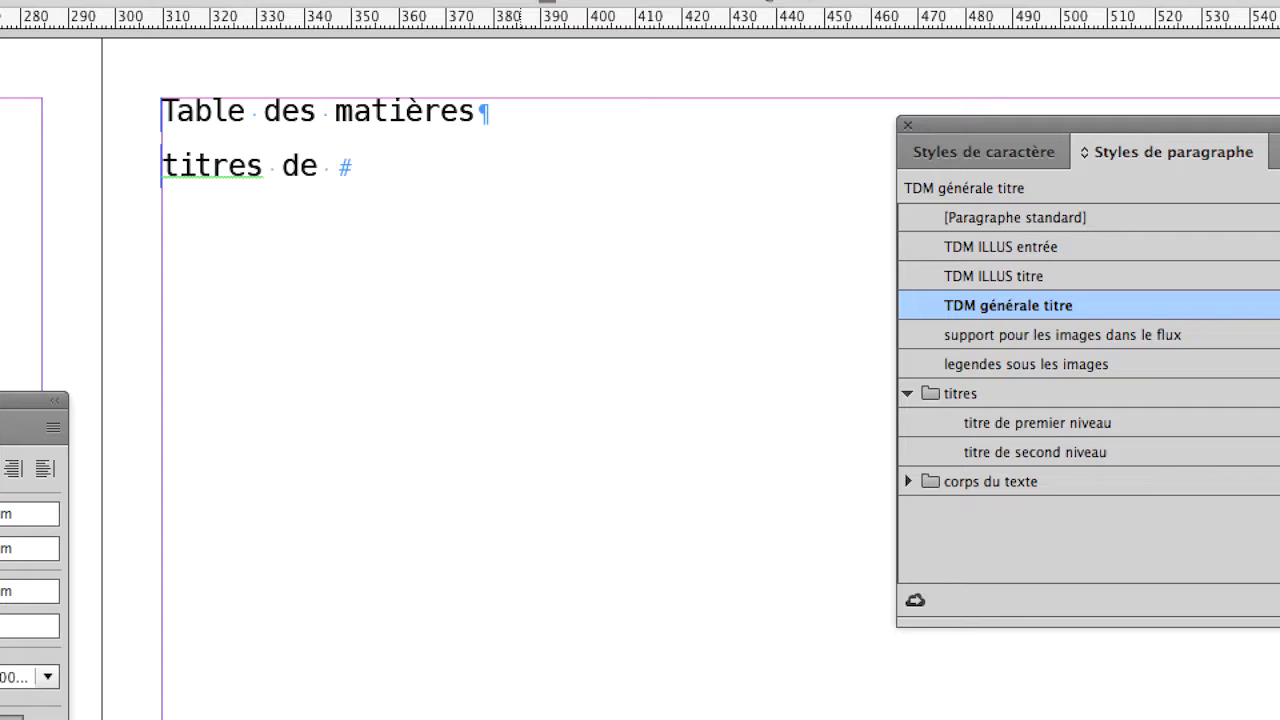
text(mier niveau)
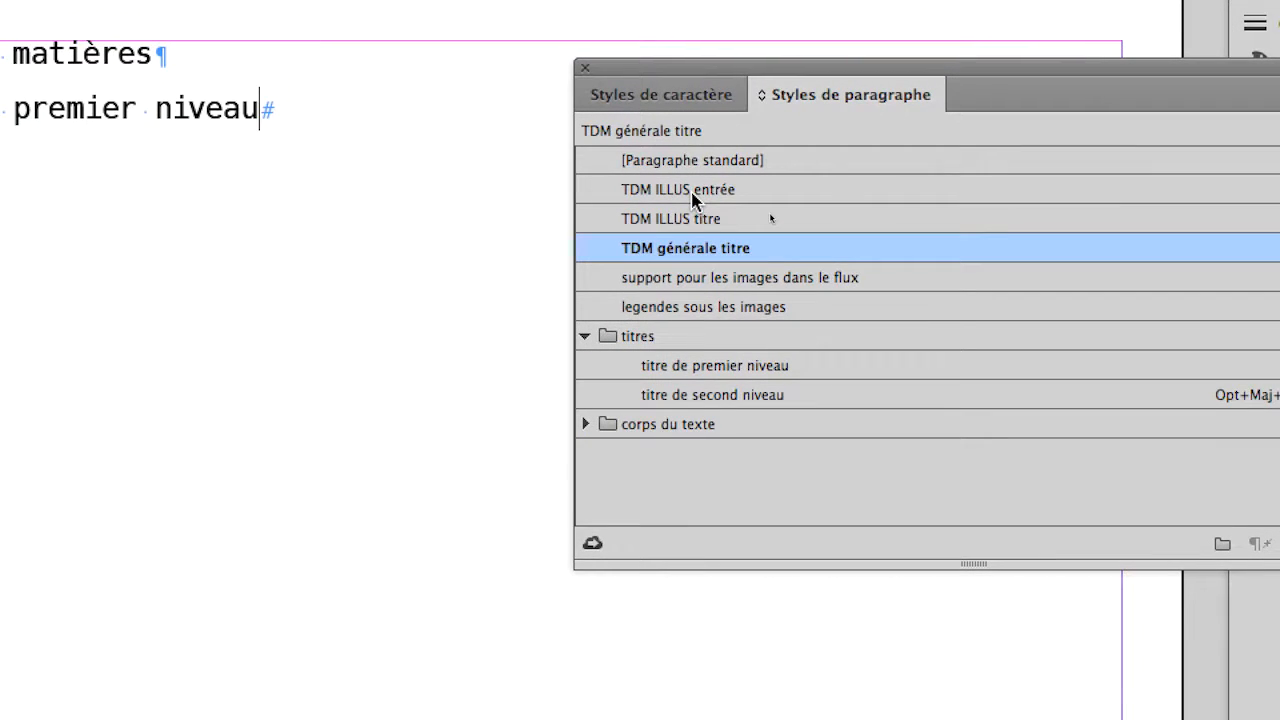
click(690, 190)
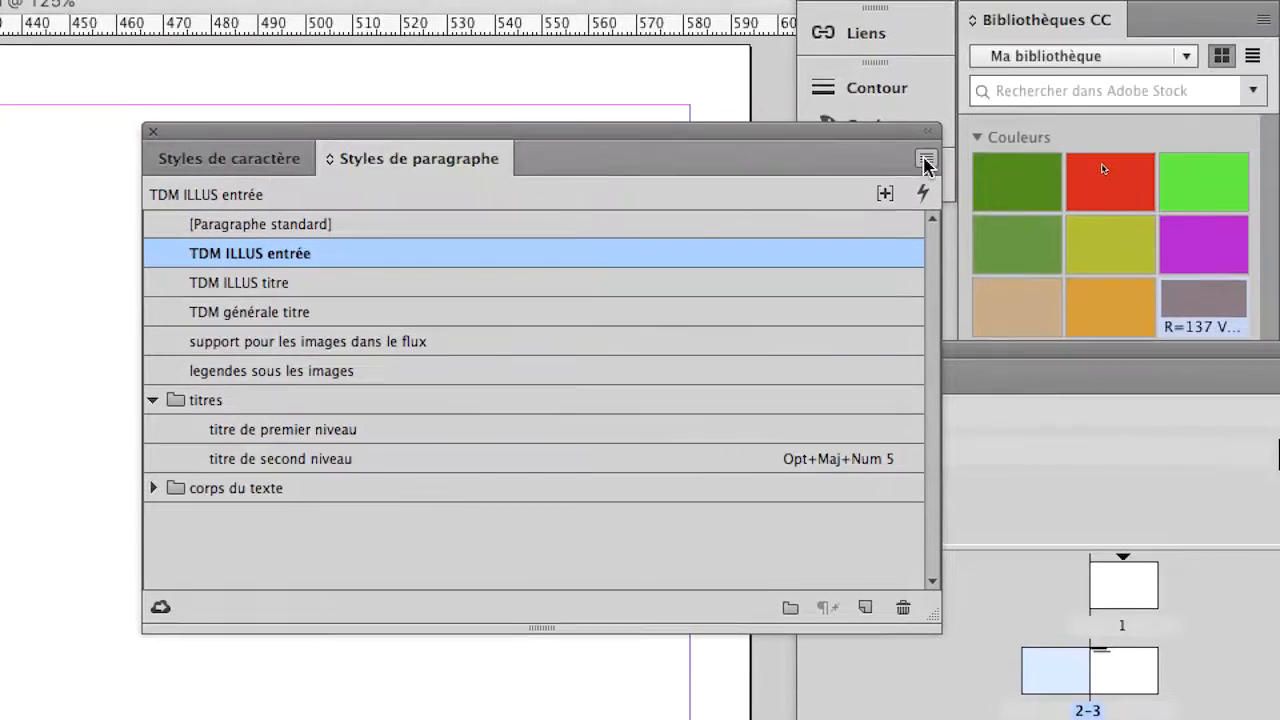
Create a paragraph style named "TDM générale NIV1" from the first-level line, based on [Aucun style], and apply it to that line.
click(925, 163)
click(900, 172)
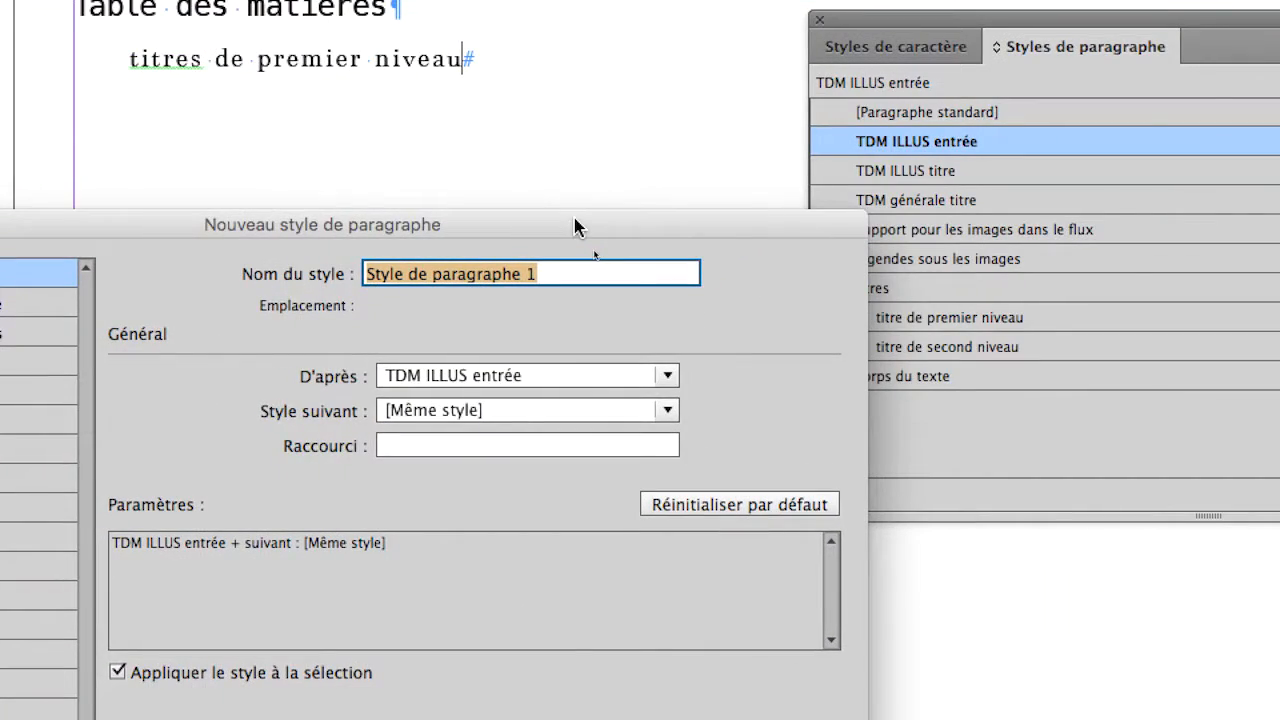
text(TDM générale NIV1)
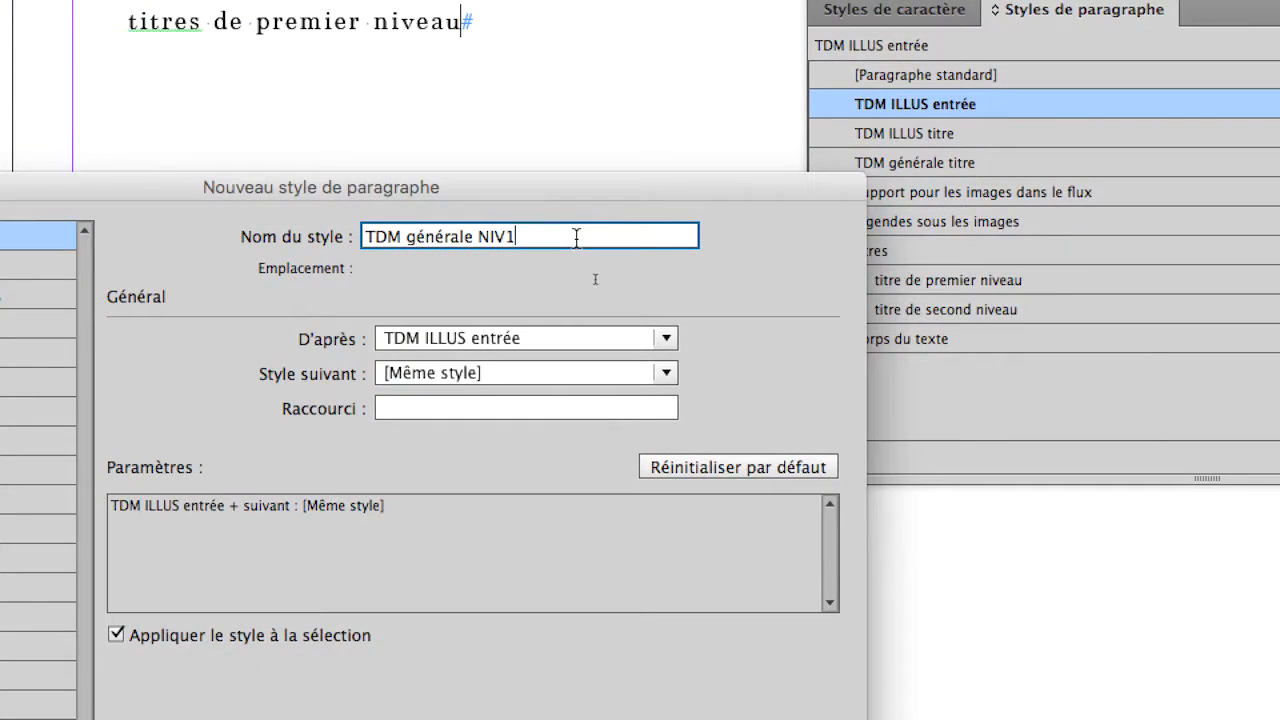
click(570, 283)
click(569, 290)
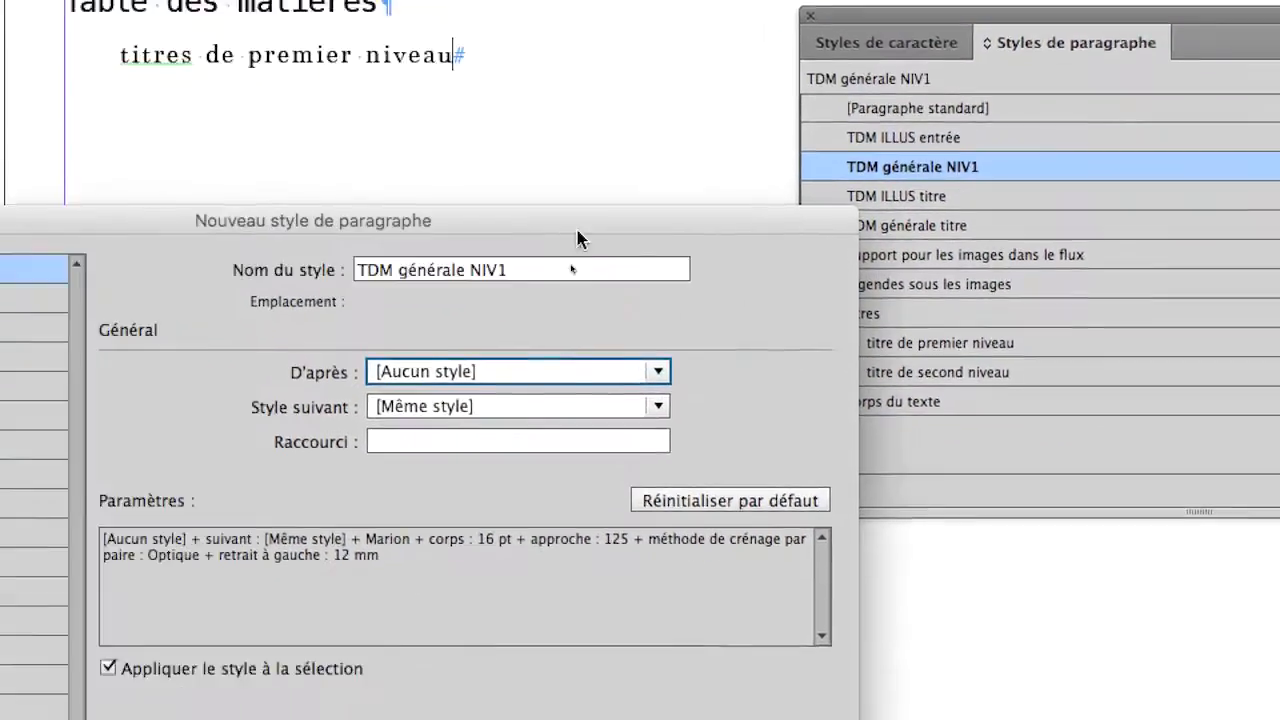
drag(512, 270, 358, 268)
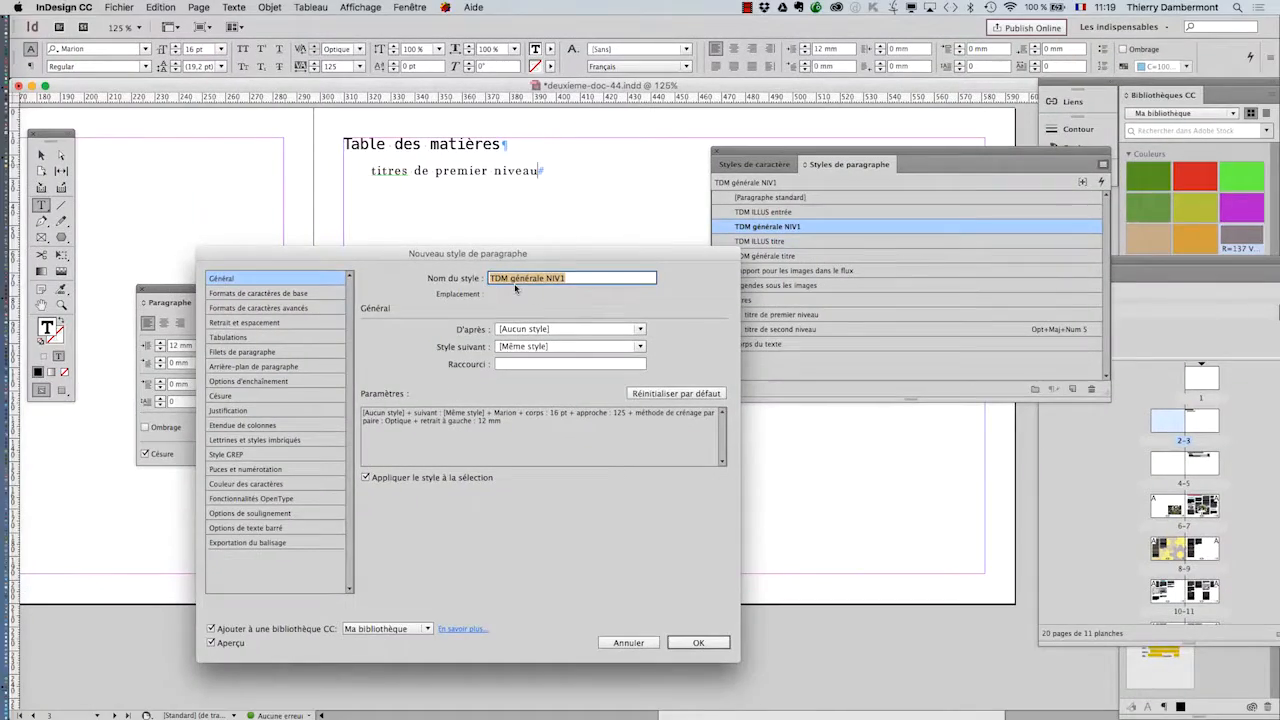
click(697, 642)
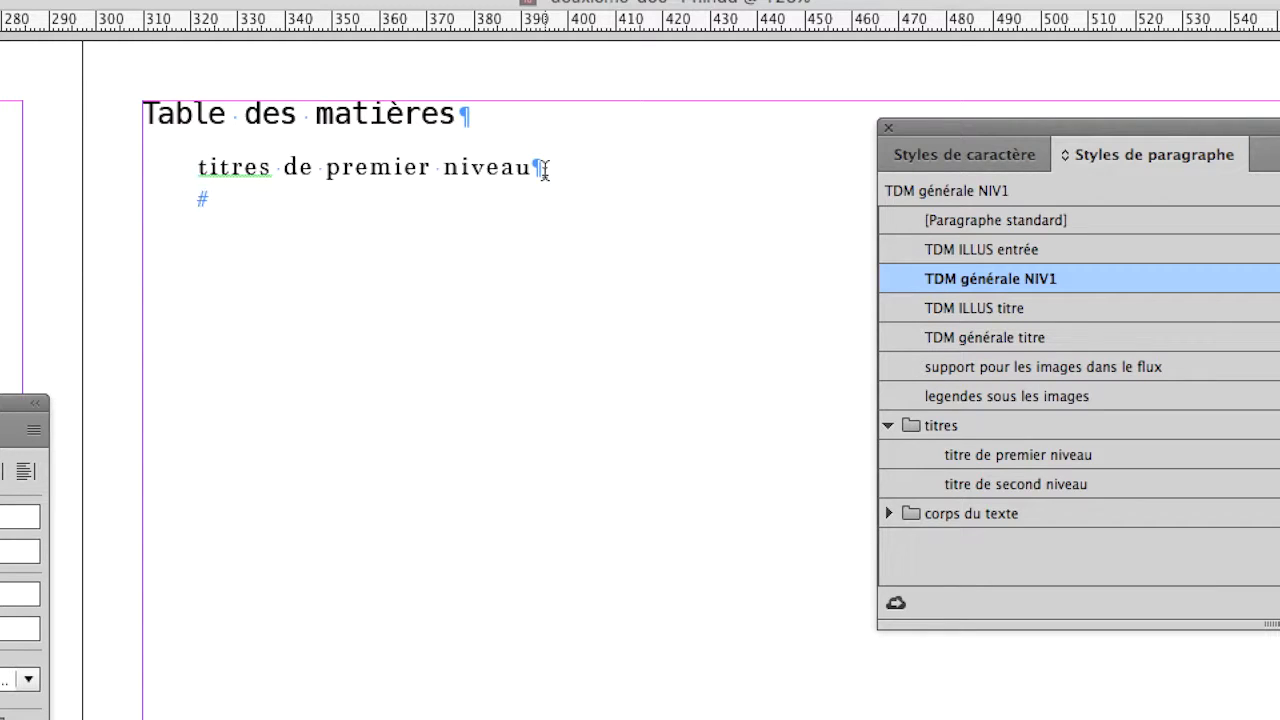
Add the line "titres de second niveau" below the first-level line and set its left indent to 24 mm.
text(titres de second nivea)
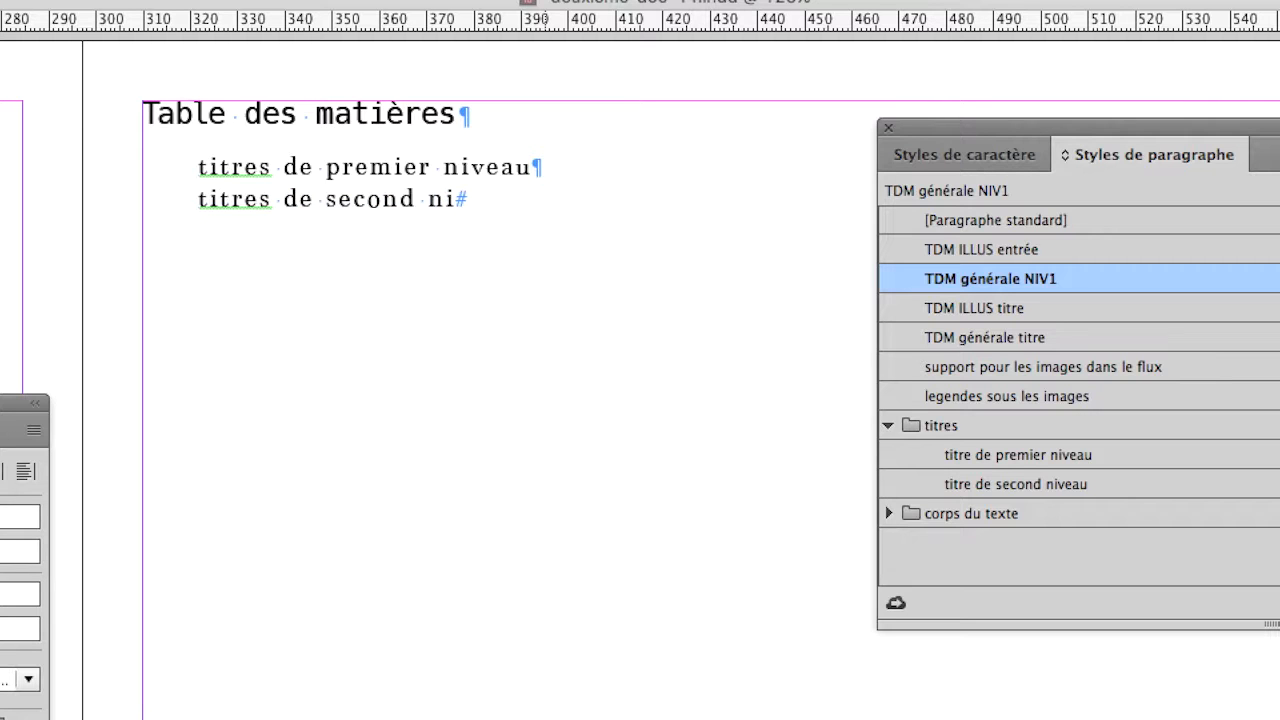
text(u)
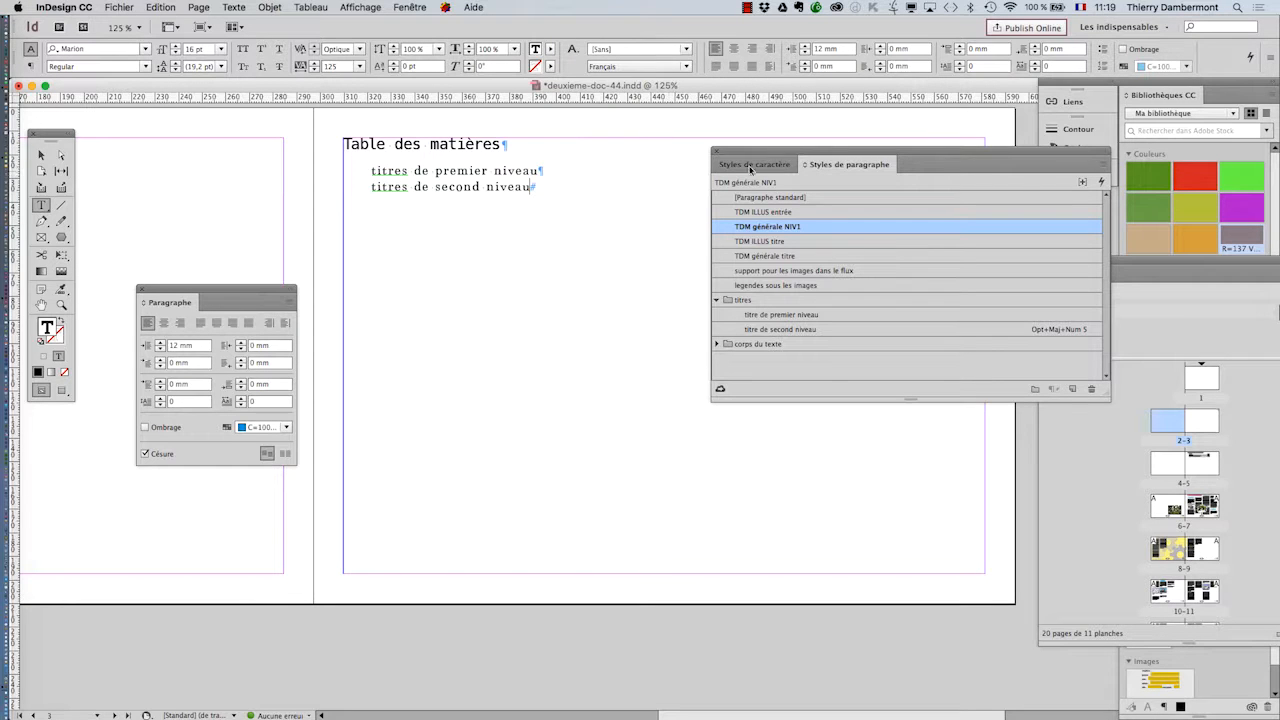
drag(760, 155, 908, 492)
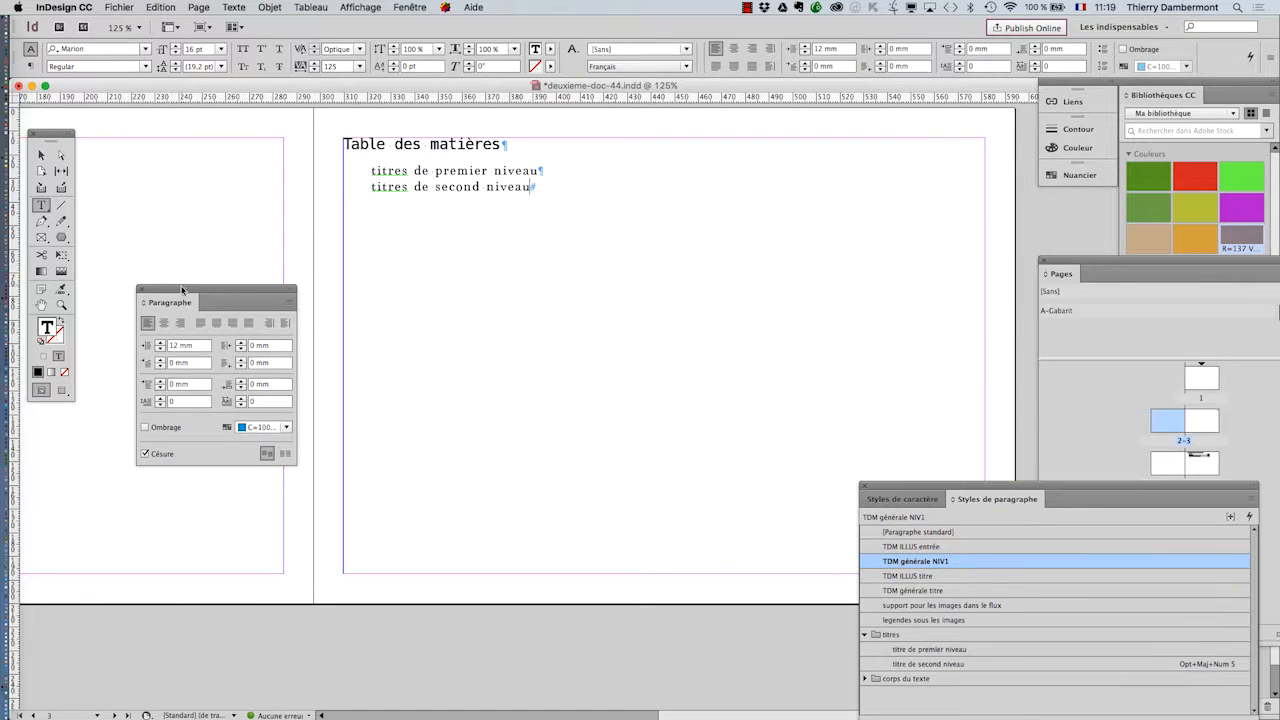
drag(182, 284, 614, 162)
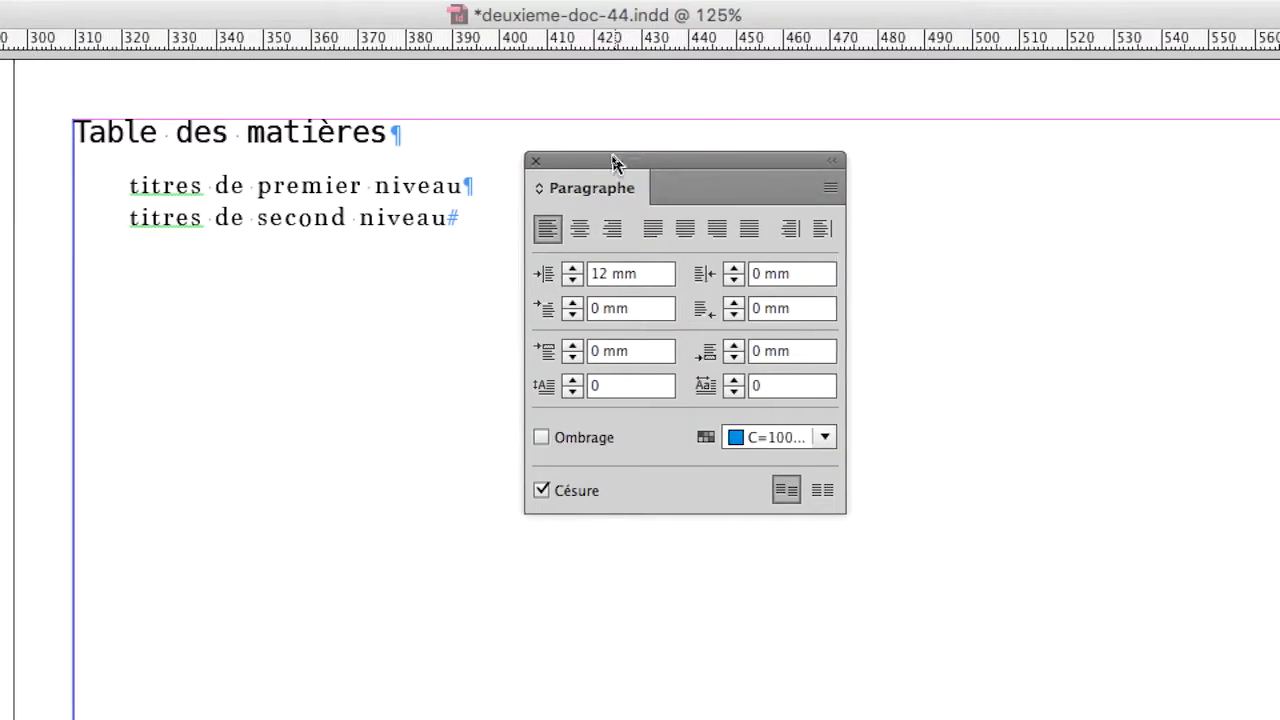
click(596, 198)
click(596, 198)
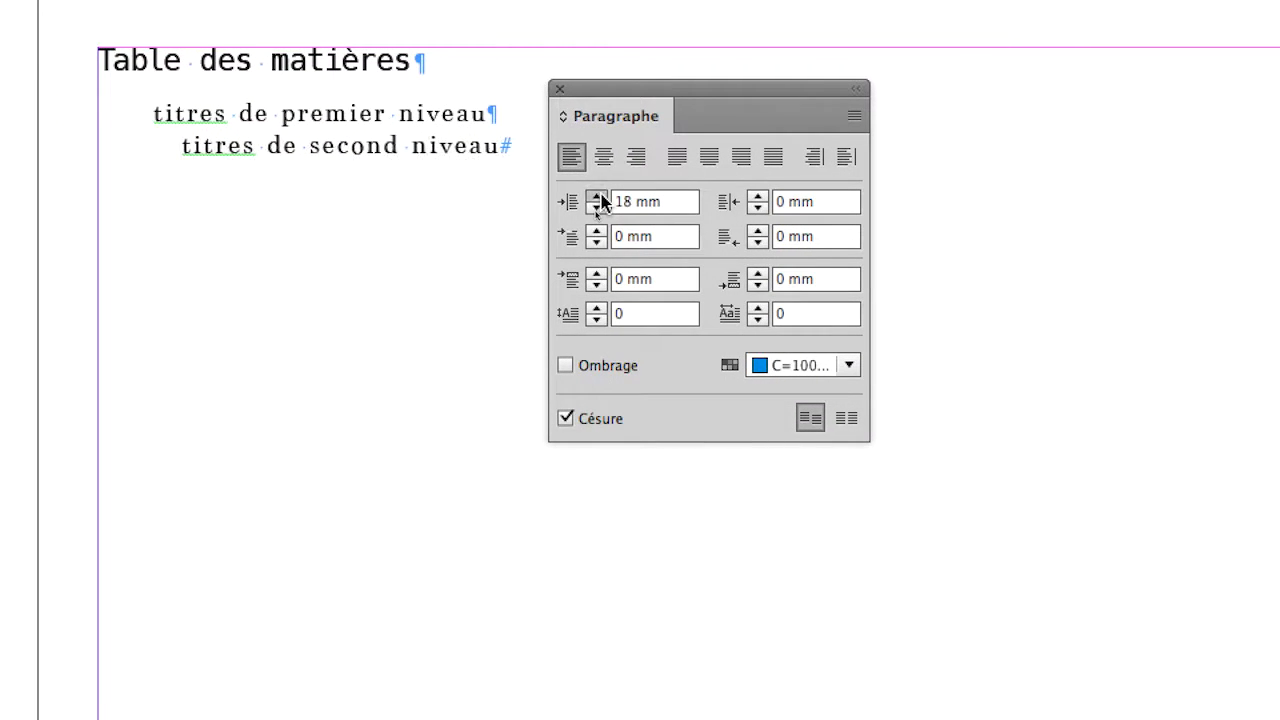
click(596, 198)
click(597, 197)
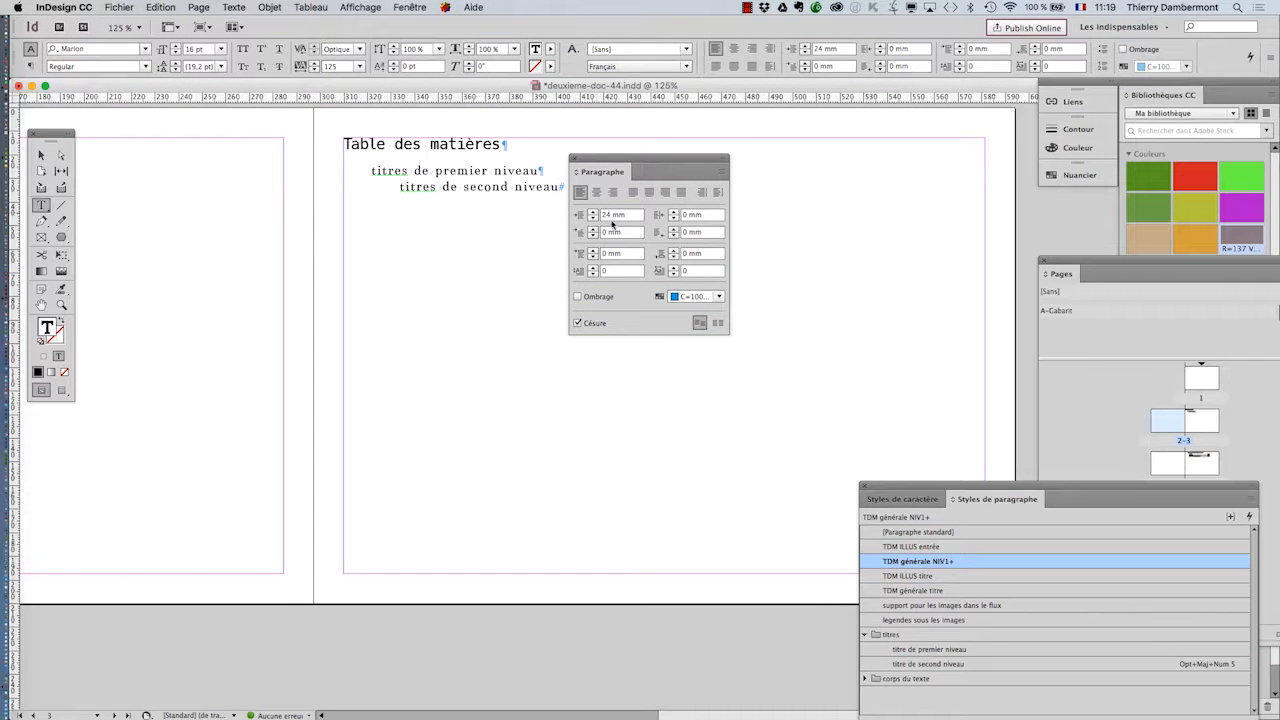
drag(609, 165, 255, 415)
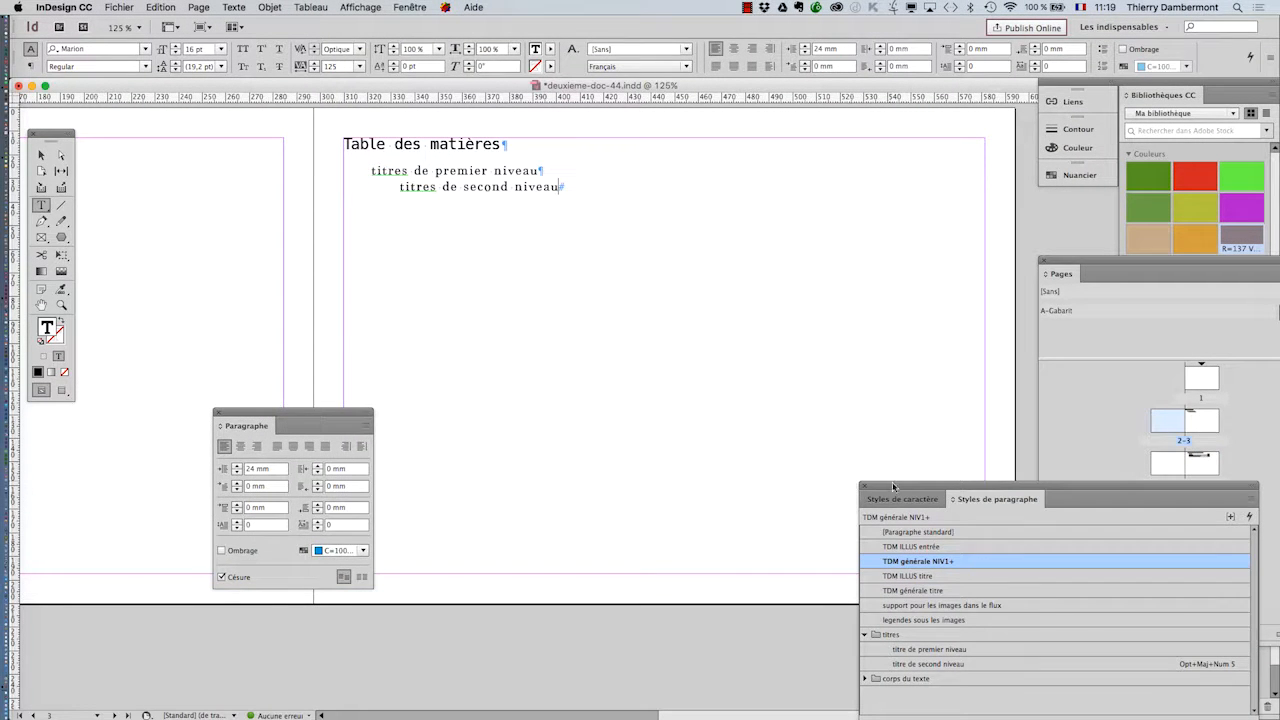
Create a paragraph style named "TDM générale NIV2" from the second-level line, based on [Aucun style], and apply it to that line.
drag(898, 488, 490, 218)
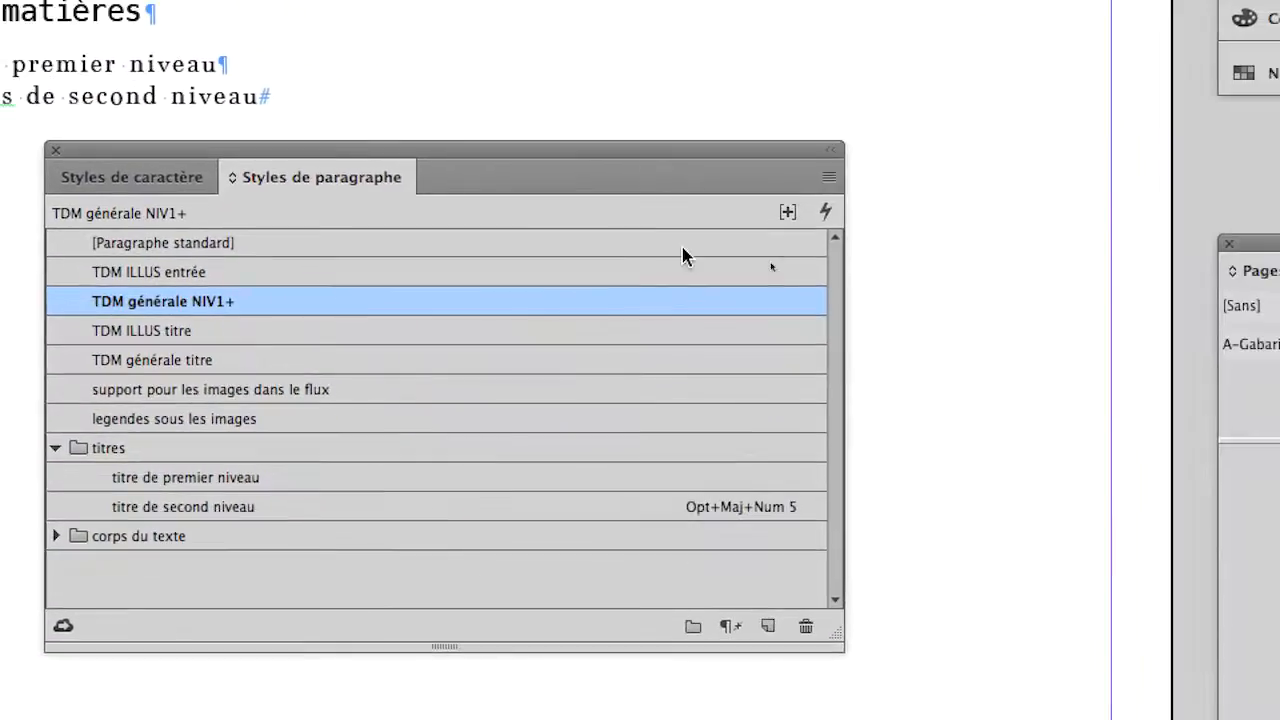
click(1117, 147)
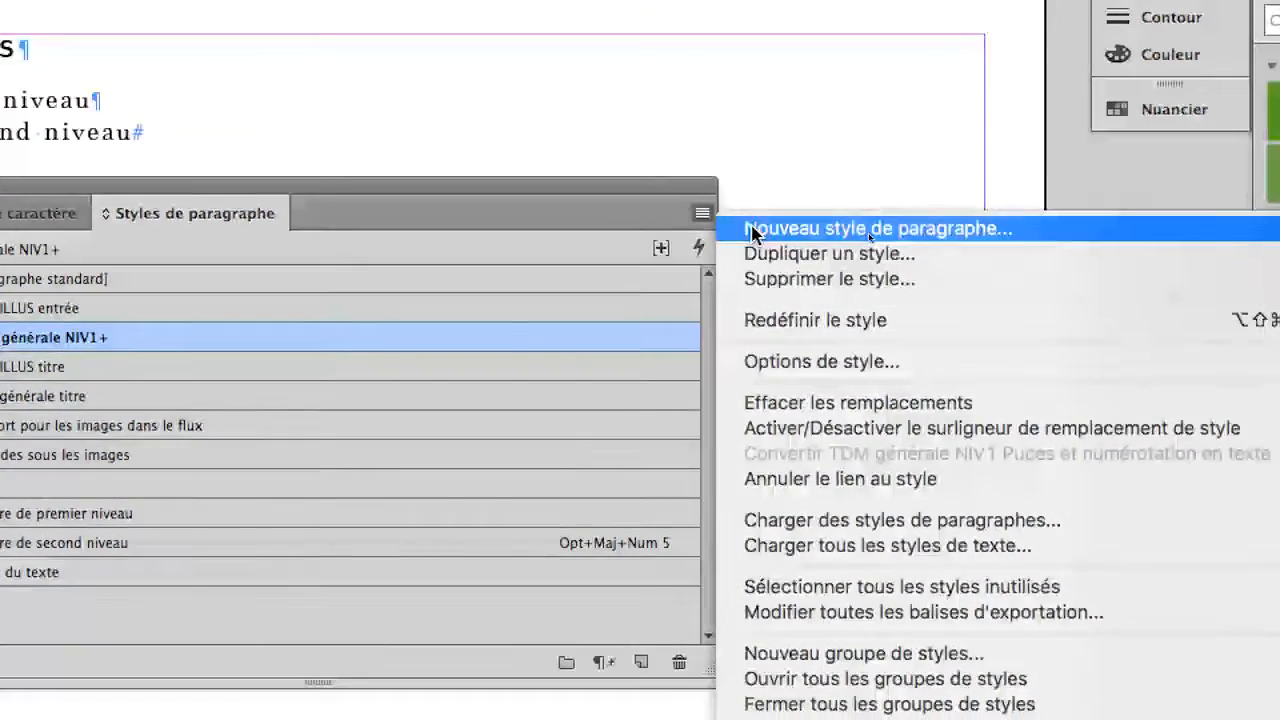
click(752, 232)
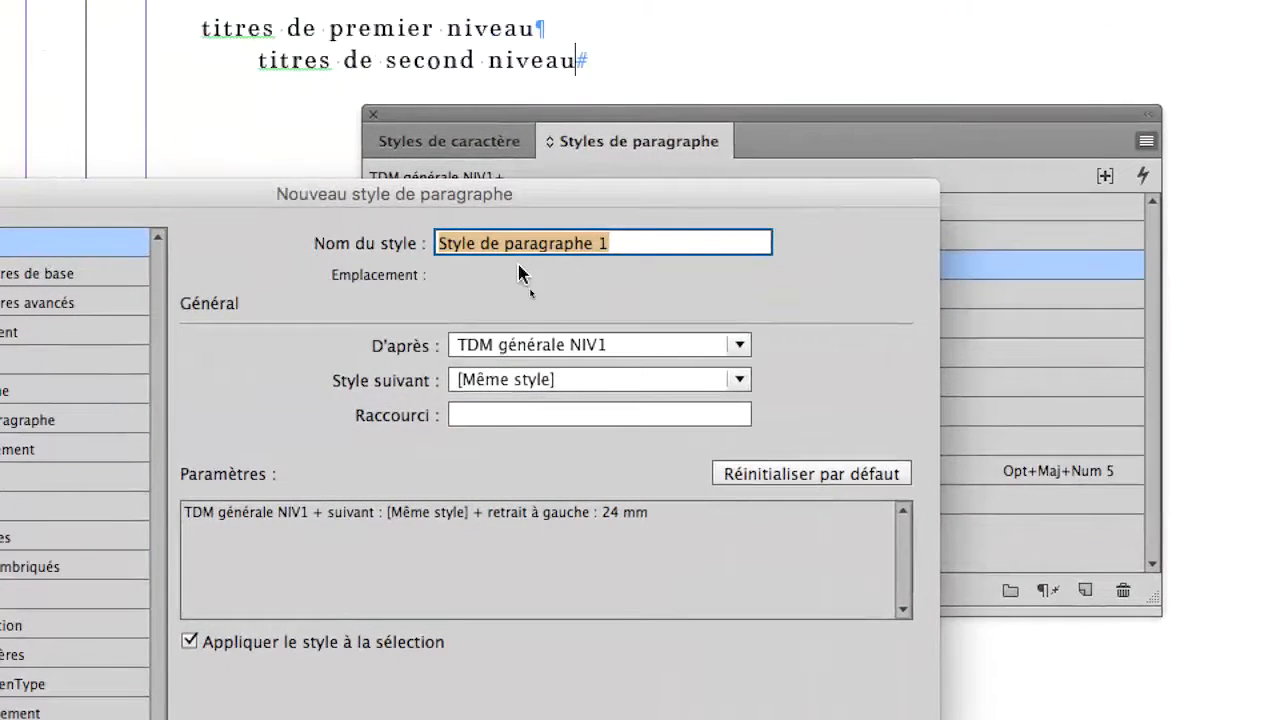
text(TDM g)
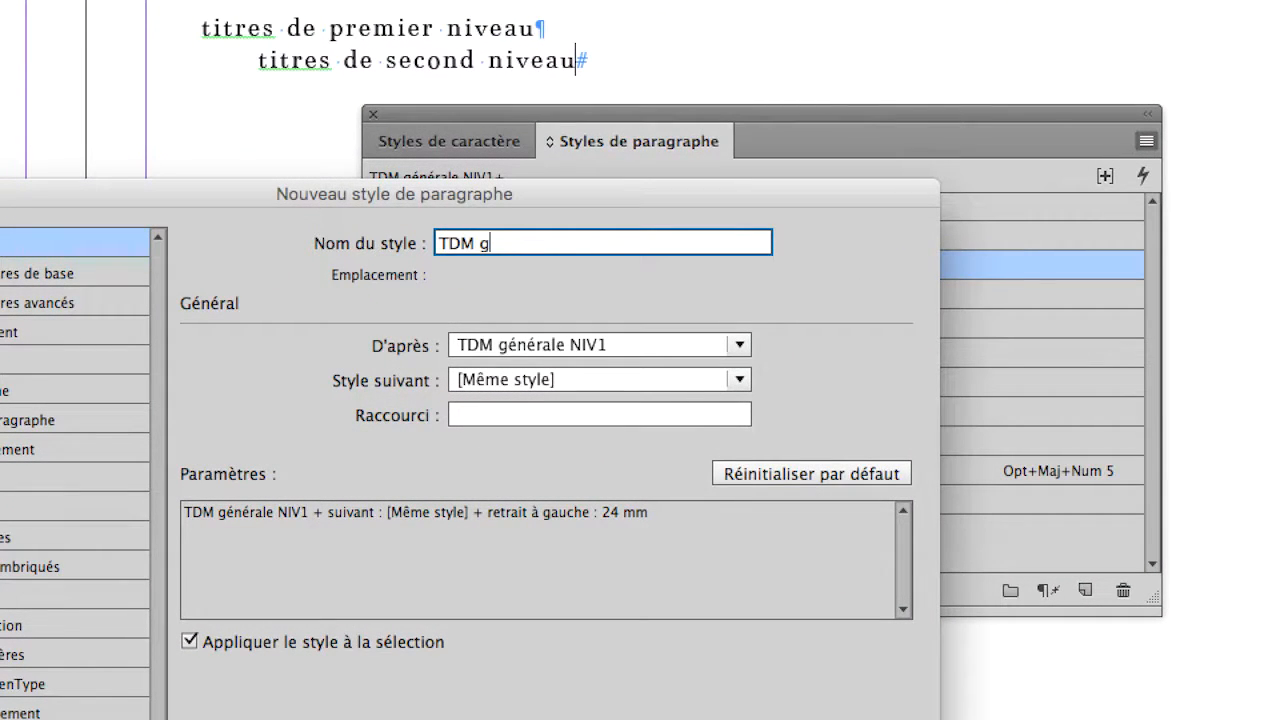
text(énérale NIV2)
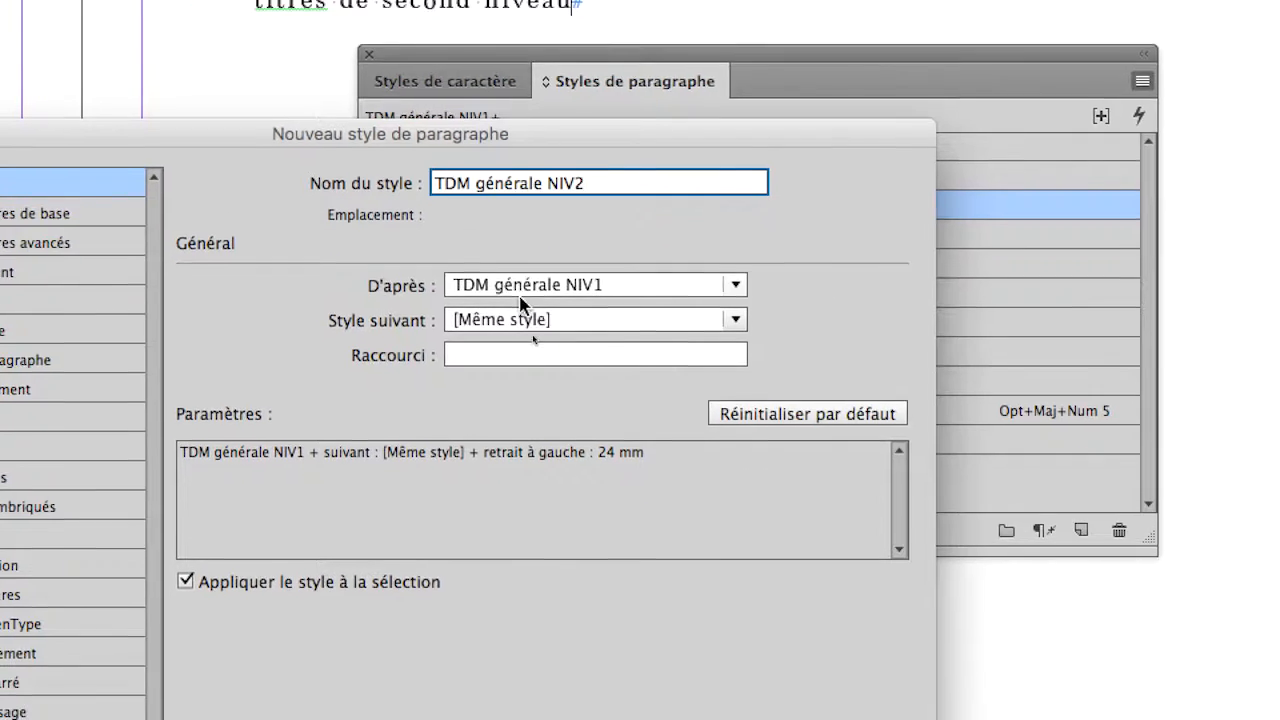
click(520, 296)
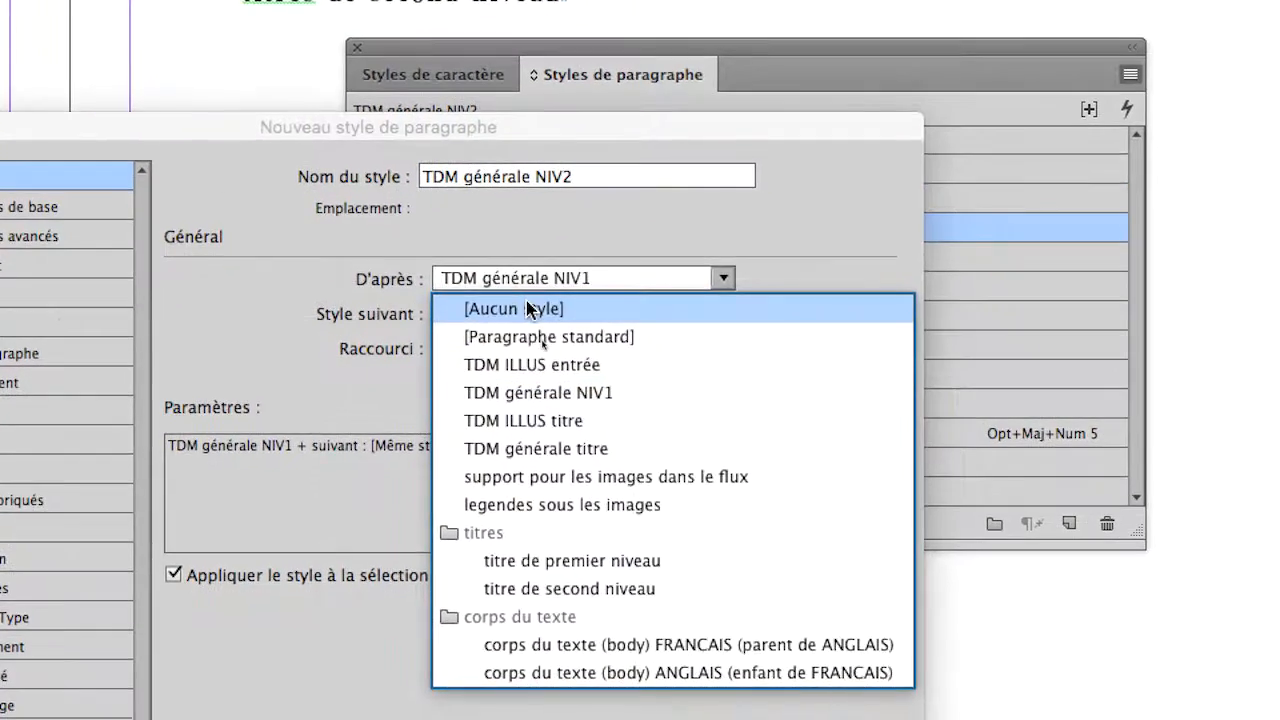
click(523, 314)
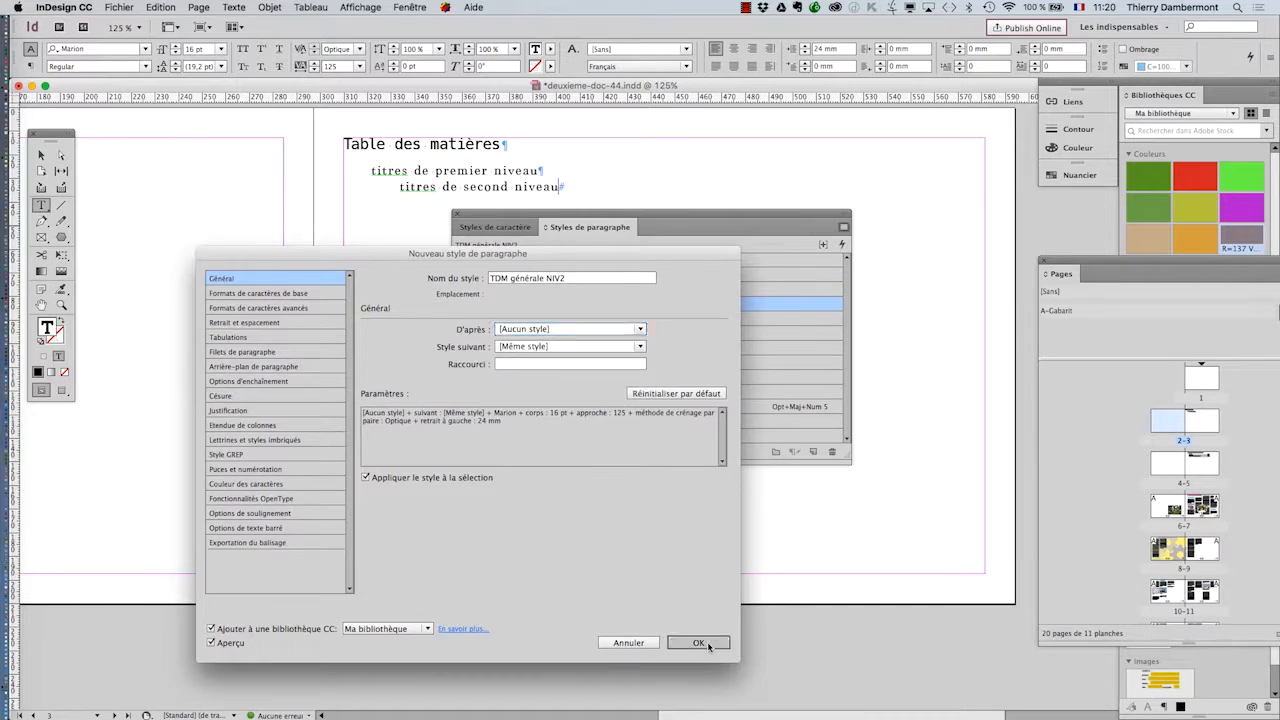
click(700, 643)
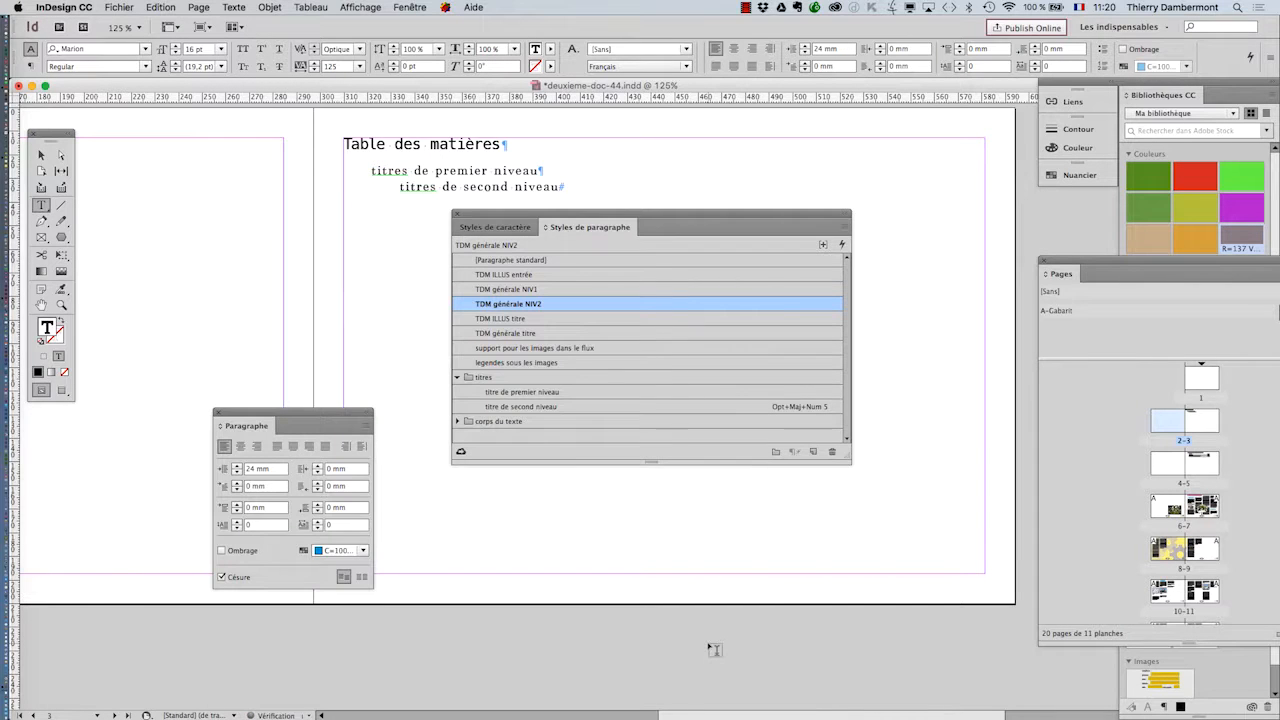
drag(588, 229, 962, 266)
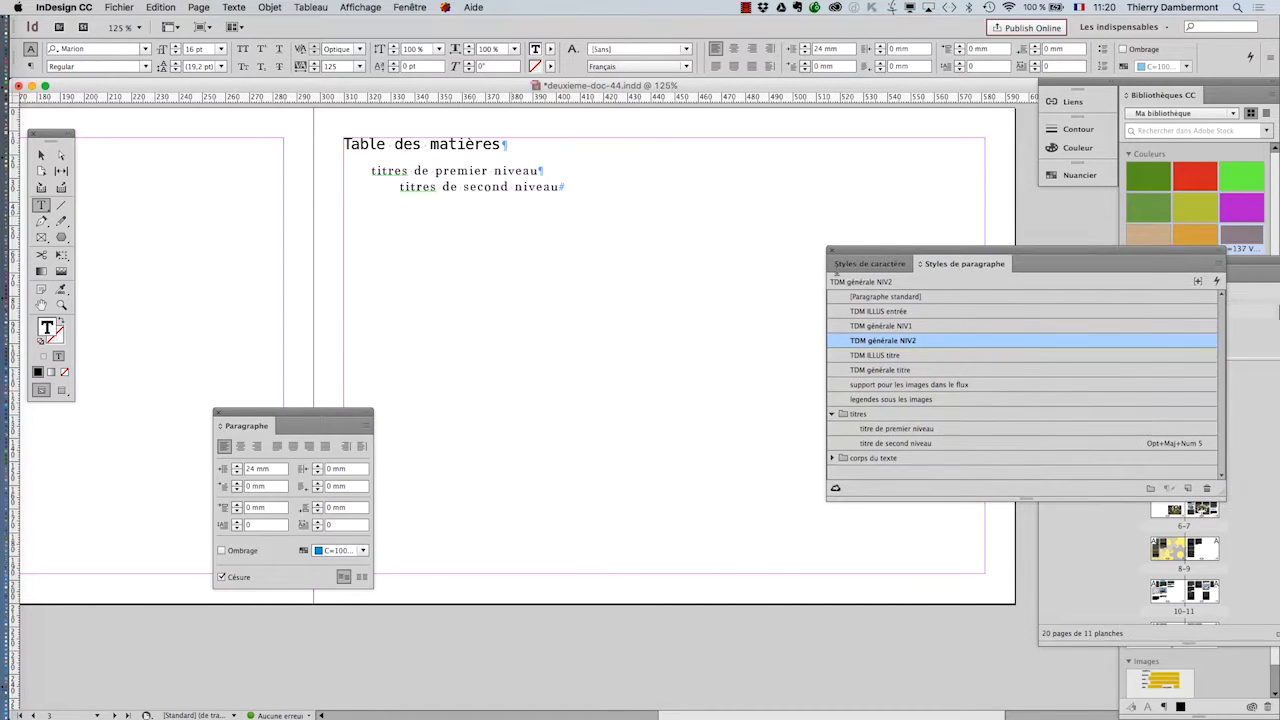
drag(355, 416, 246, 288)
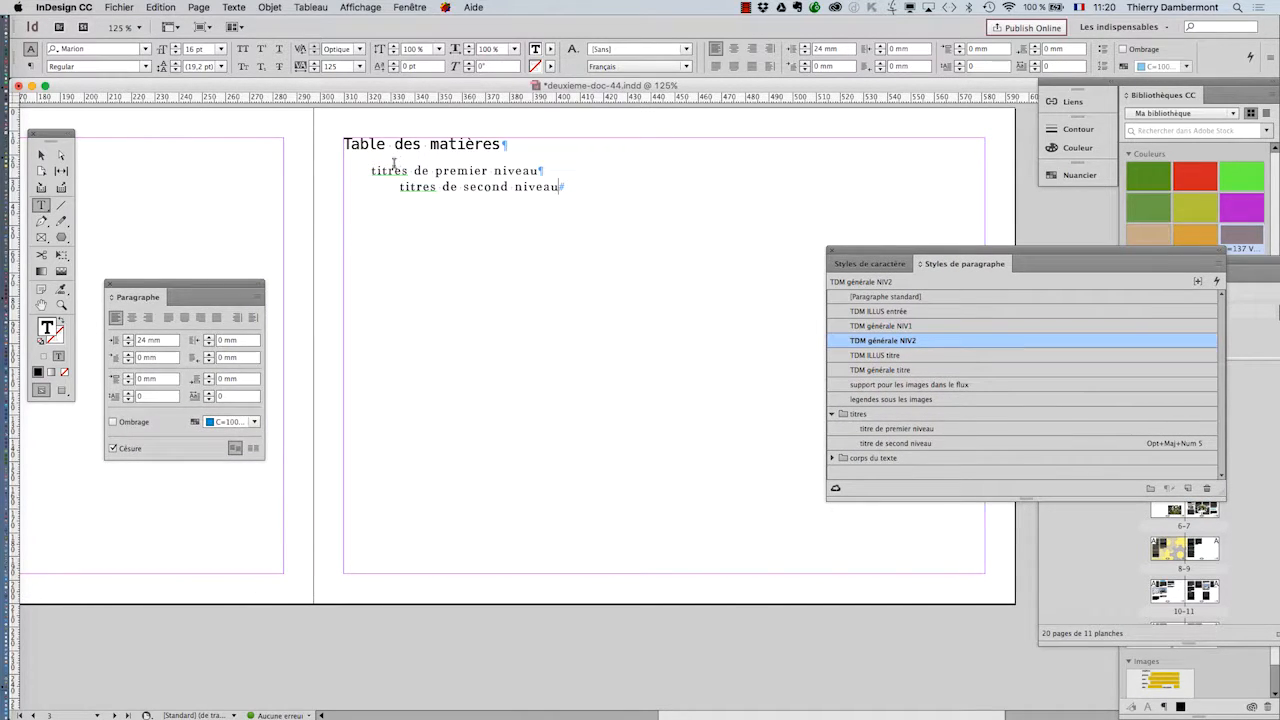